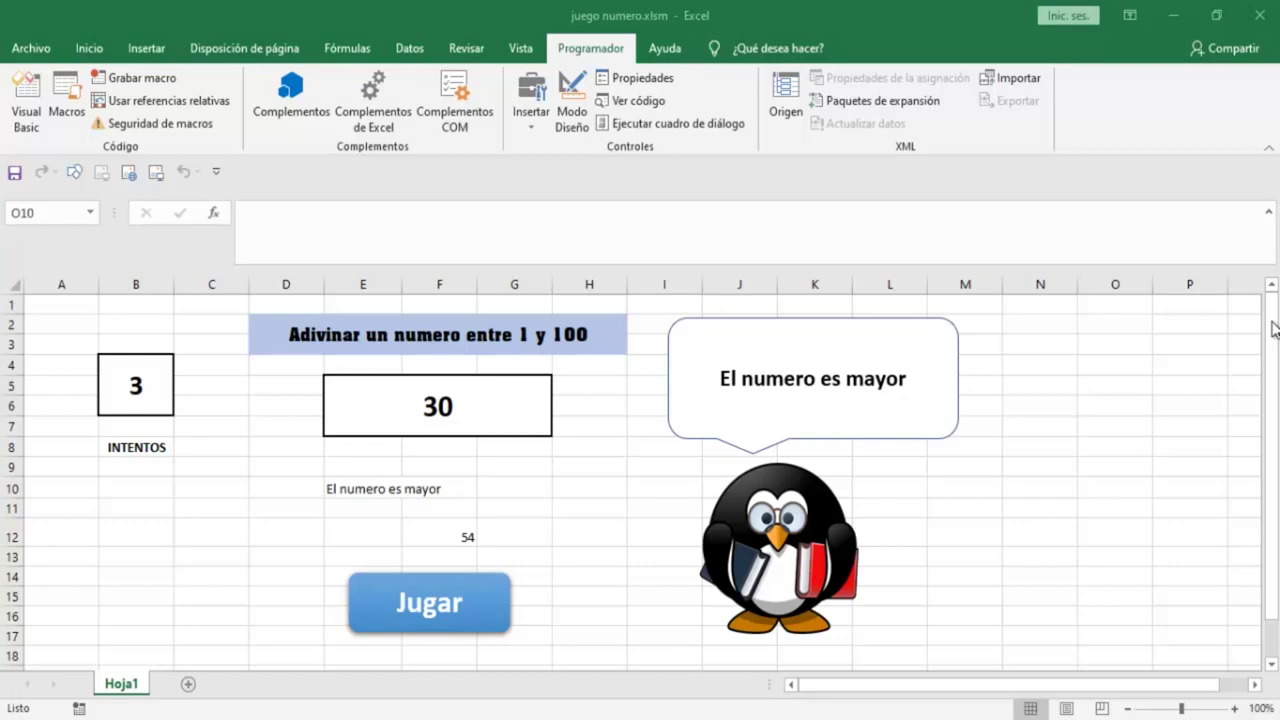
# - In Hoja1's code, add If Range("b4")=6 Then and begin the losing MsgBox text
pyautogui.click(162, 383)
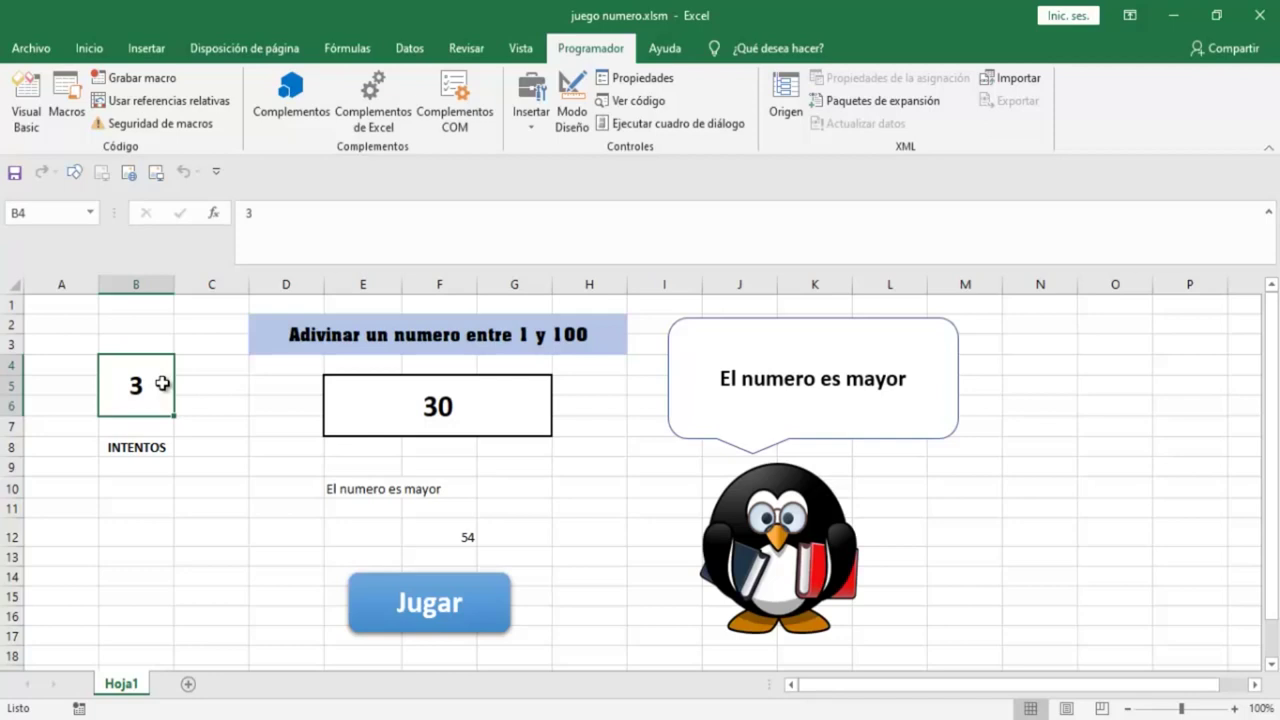
pyautogui.click(440, 537)
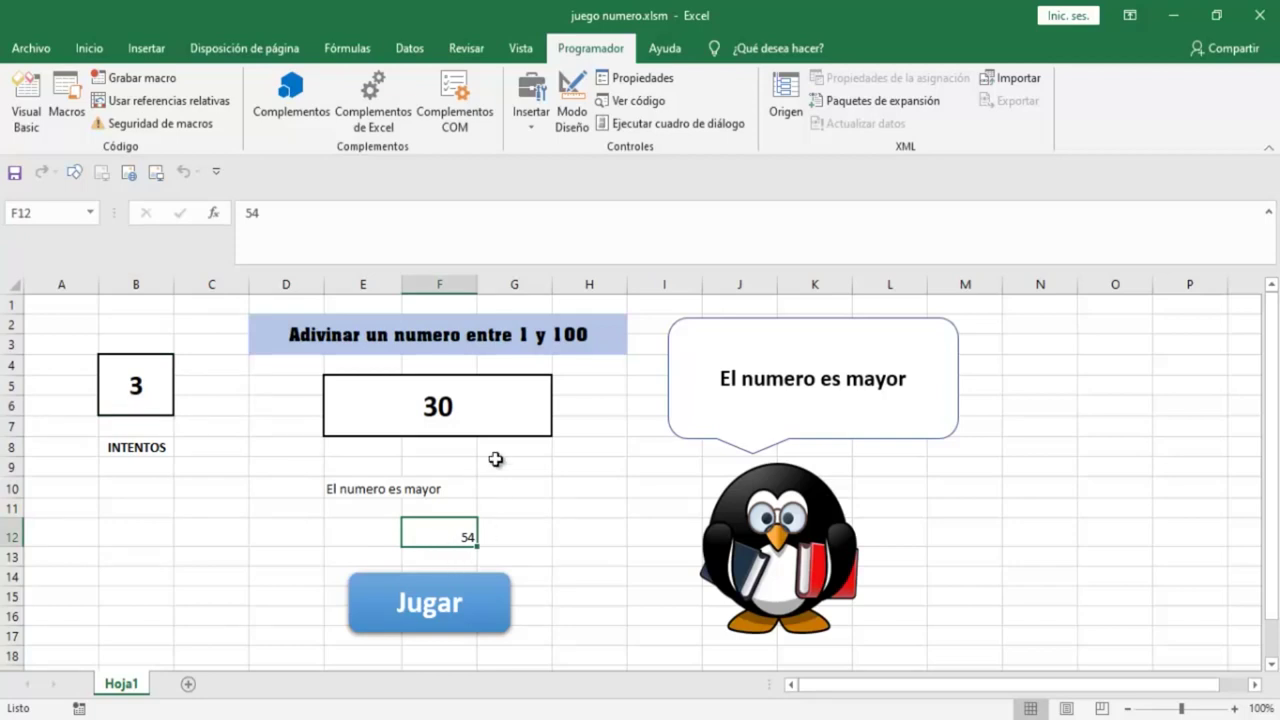
pyautogui.click(26, 100)
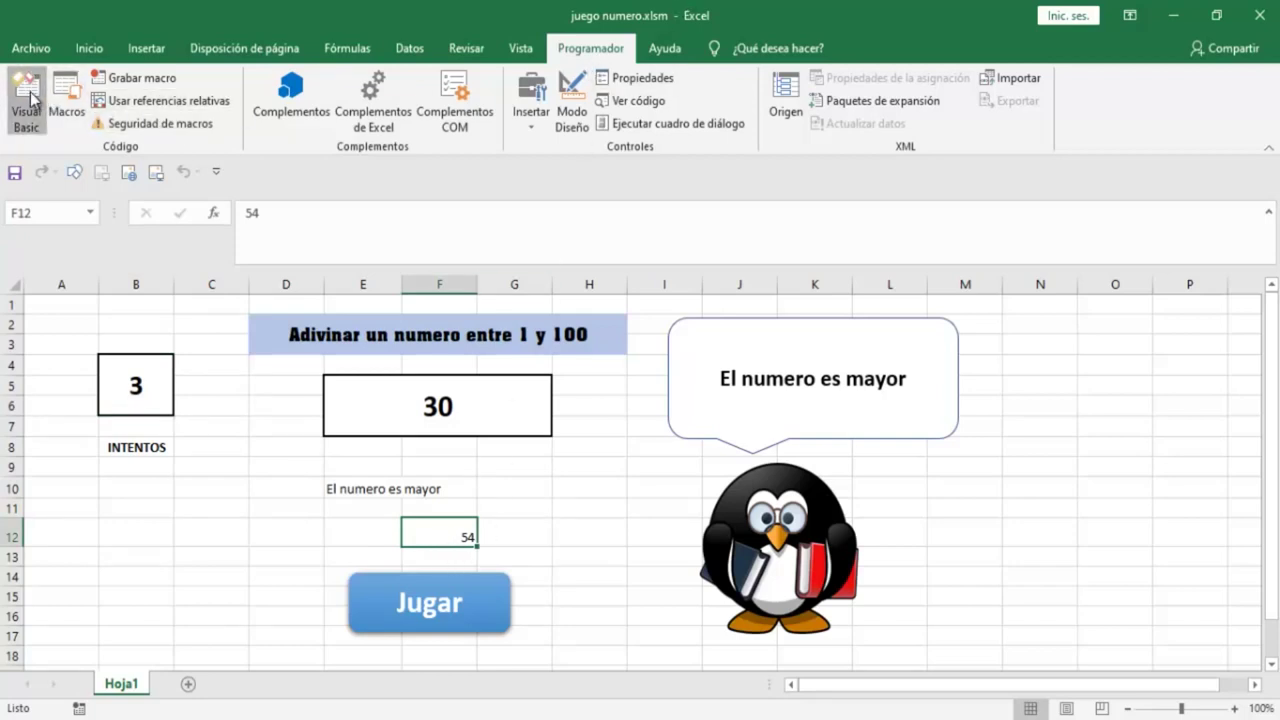
pyautogui.doubleClick(97, 160)
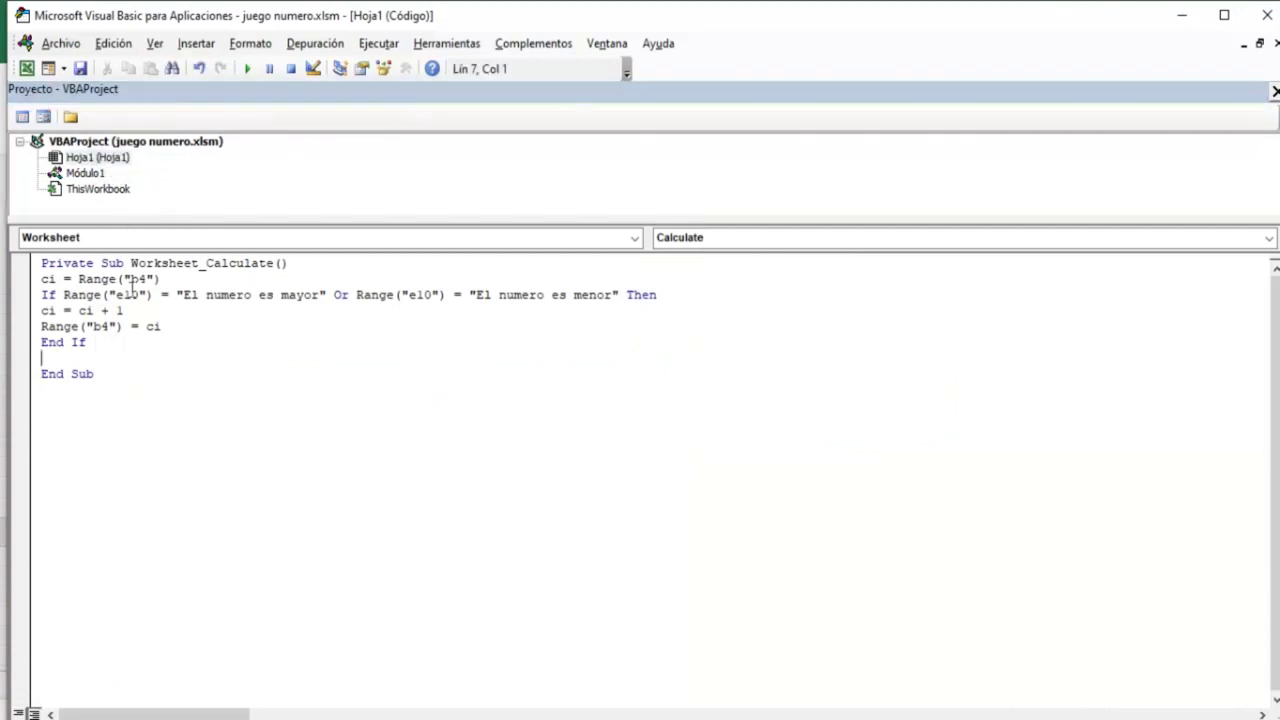
pyautogui.write('if range(')
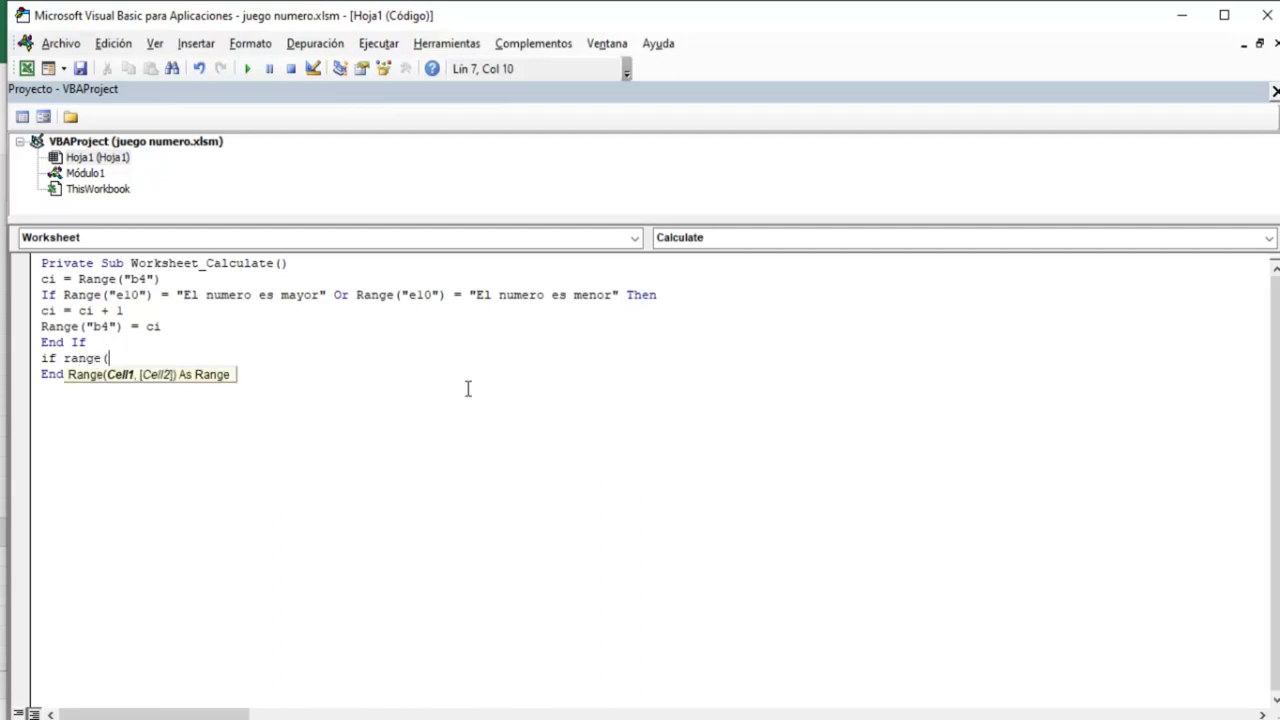
pyautogui.write('"b4")')
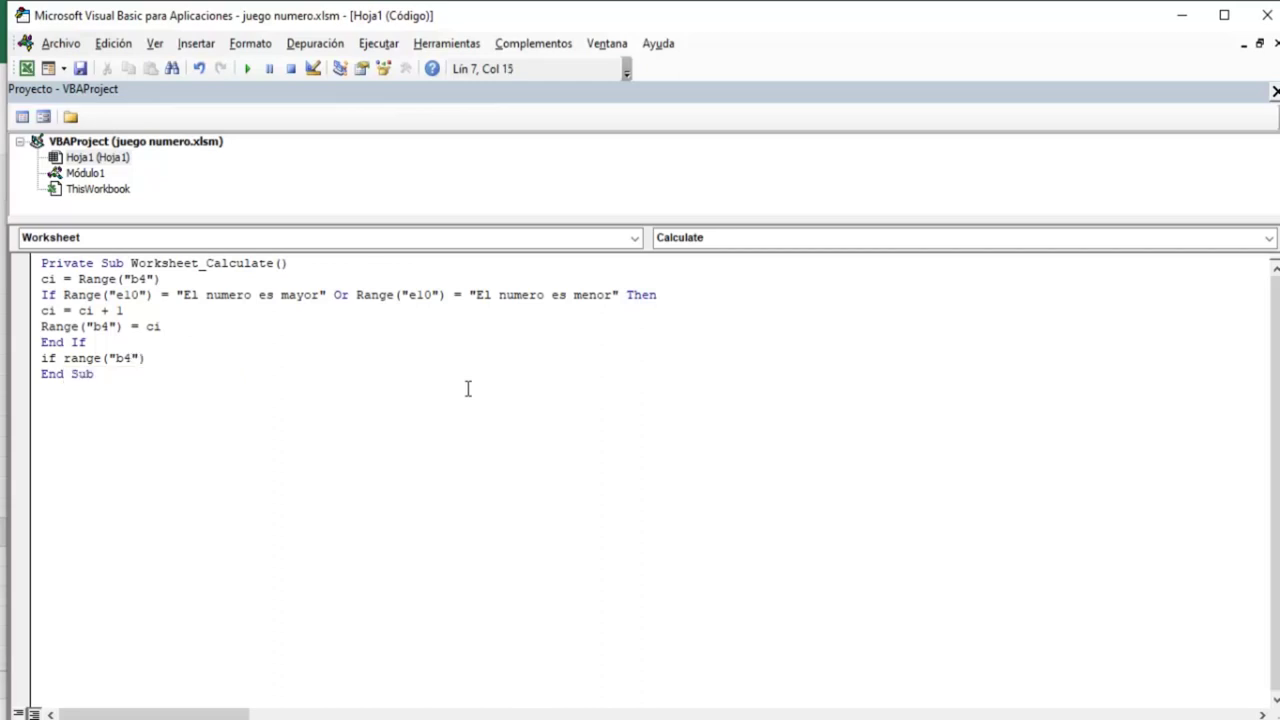
pyautogui.write('= ')
pyautogui.write('6 then')
pyautogui.press('Return')
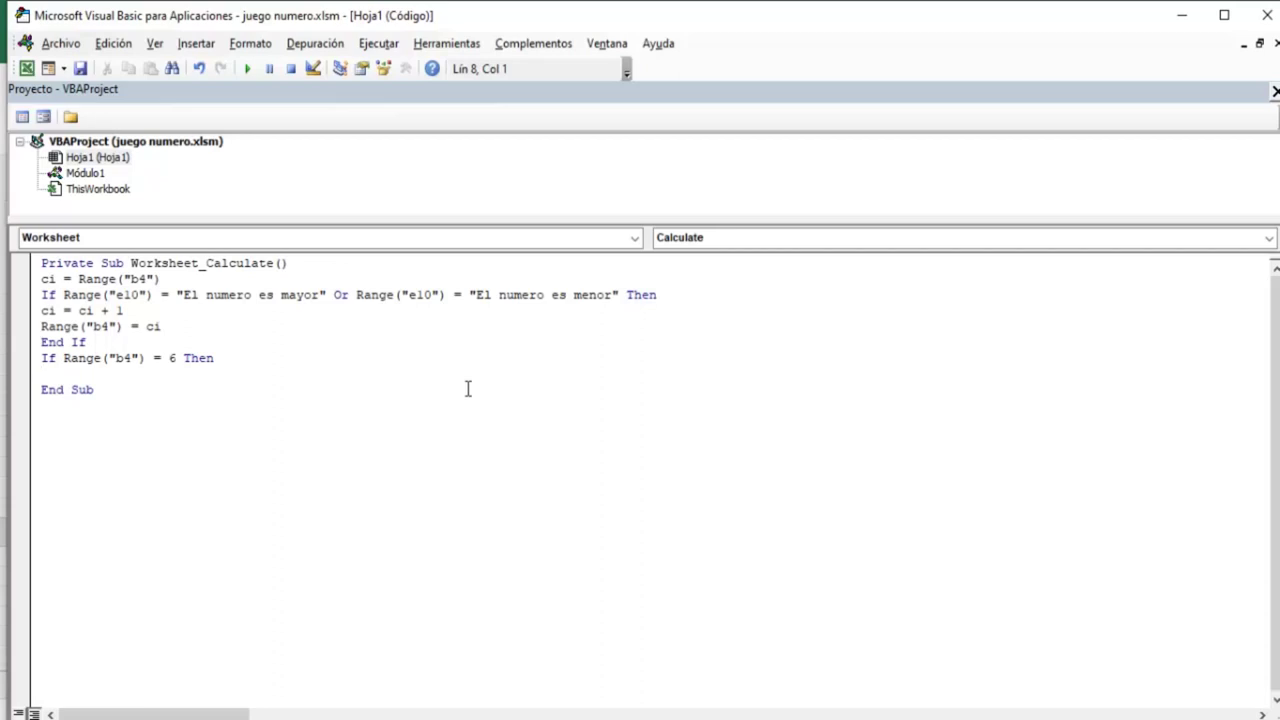
pyautogui.write('msgbox')
pyautogui.write('(')
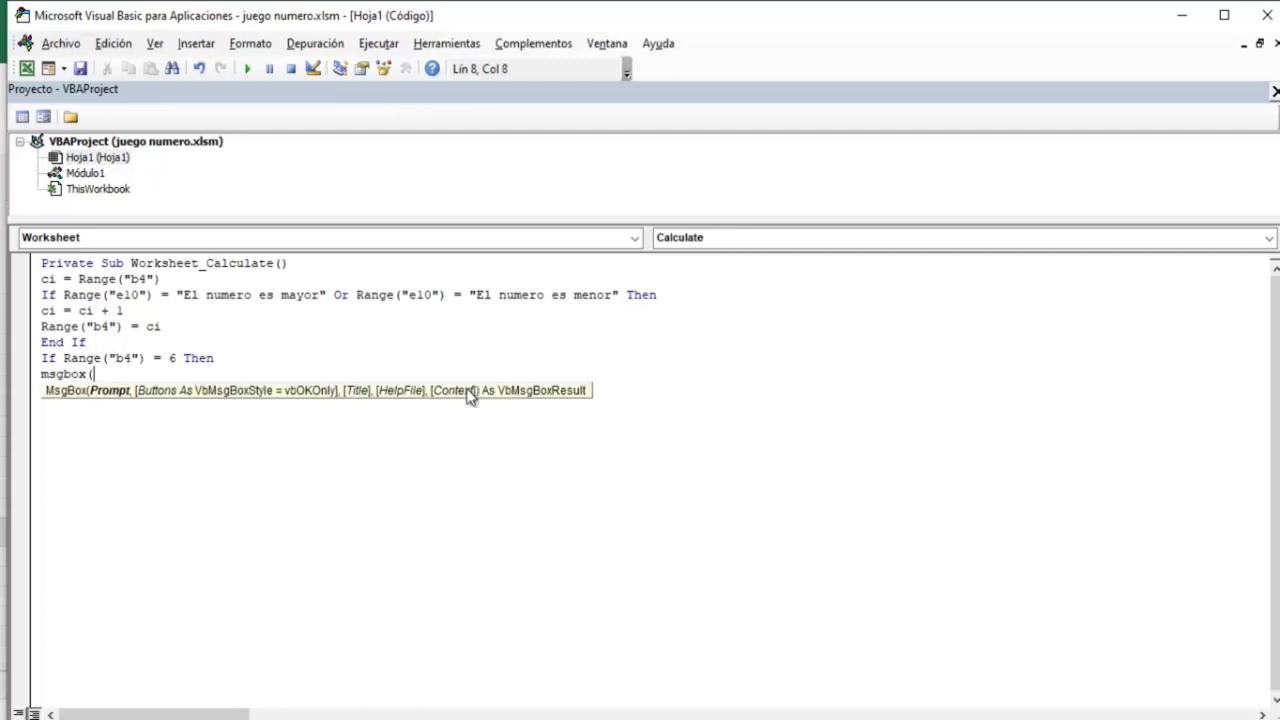
pyautogui.write('"Has perdido e')
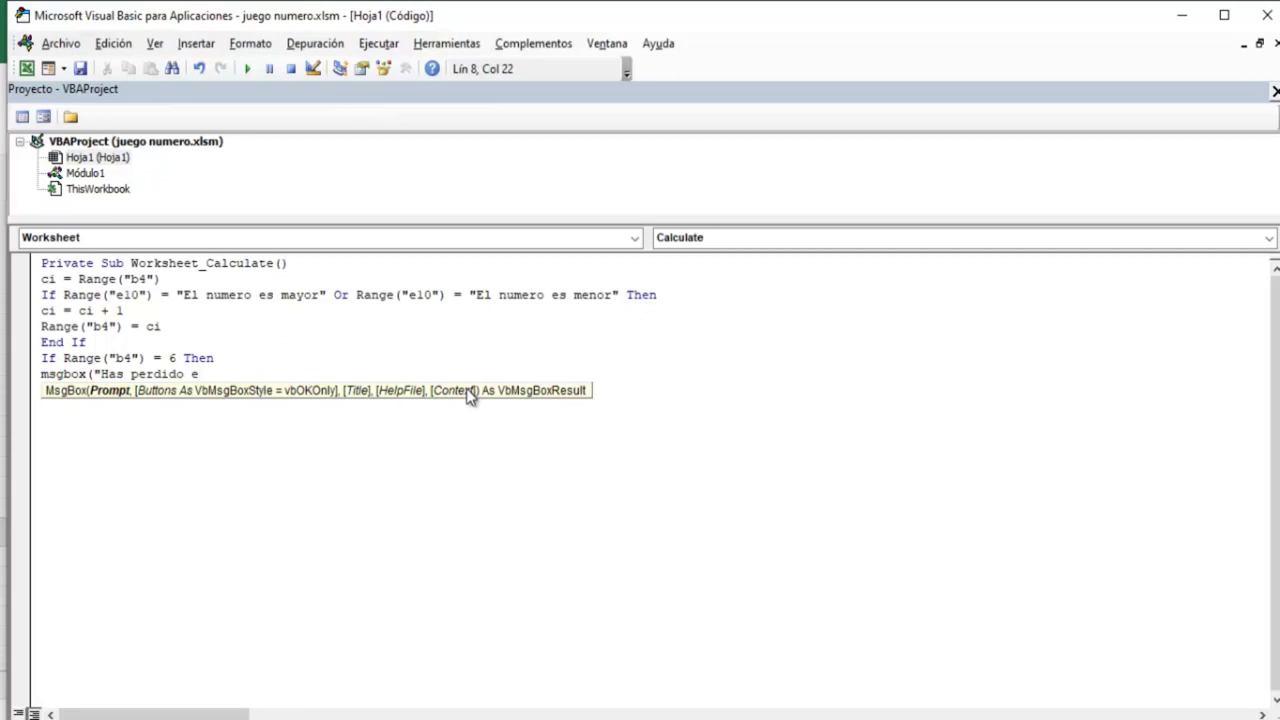
pyautogui.write('l juego!')
pyautogui.write(' E')
pyautogui.write('l numero secreto es')
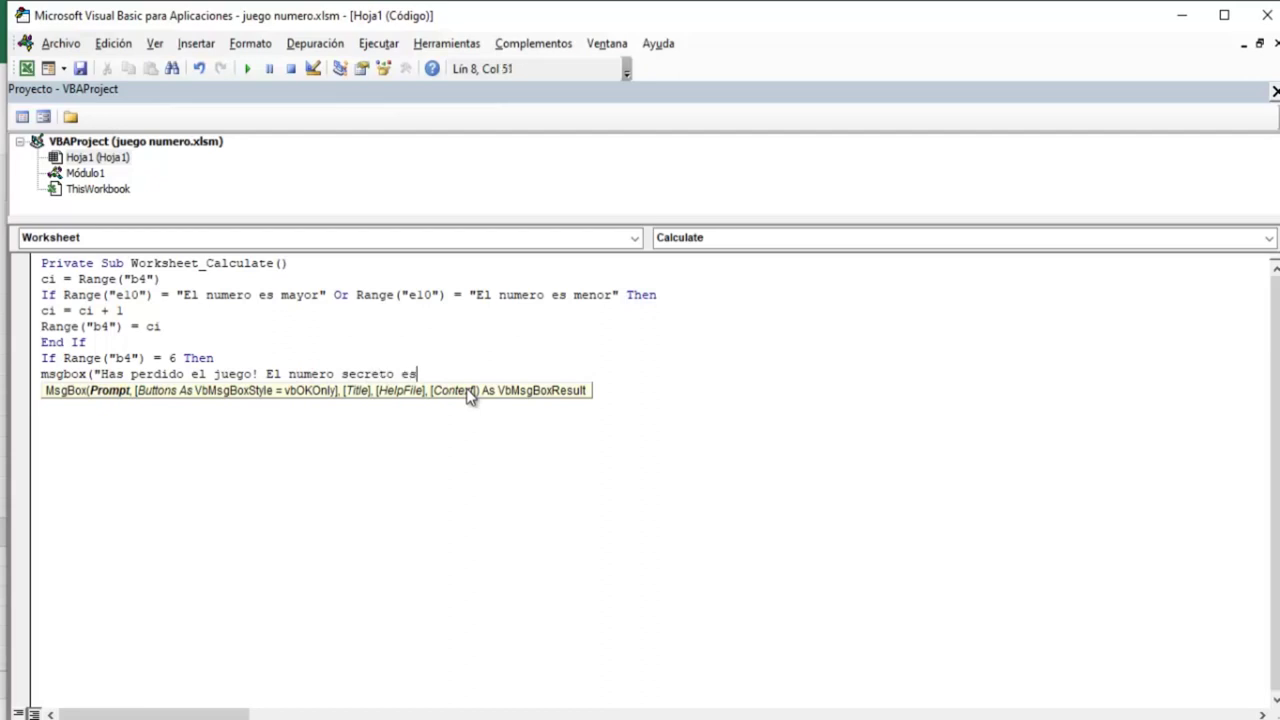
pyautogui.write('"')
# - Complete the MsgBox by appending a space and Range("f12") to reveal the secret number
pyautogui.write('&')
pyautogui.write('"')
pyautogui.write('&')
pyautogui.write('ra')
pyautogui.write('nge')
pyautogui.write('("f12"')
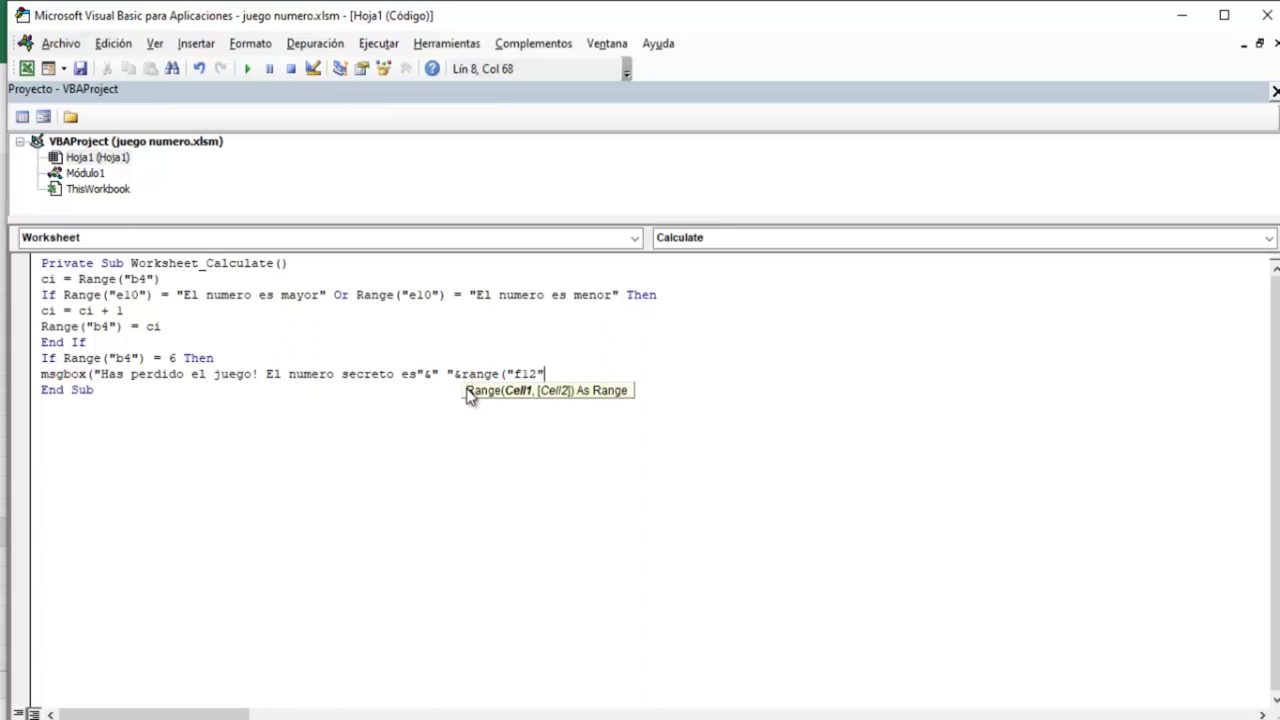
pyautogui.write(')')
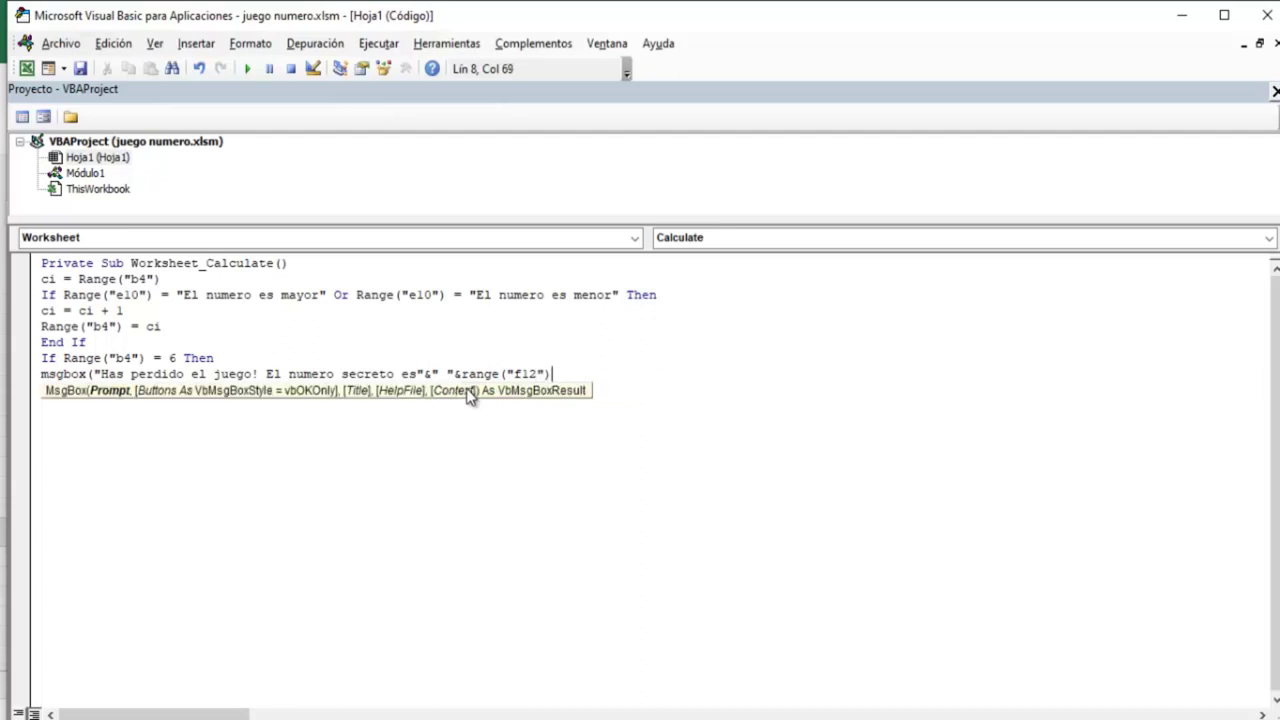
pyautogui.write(')')
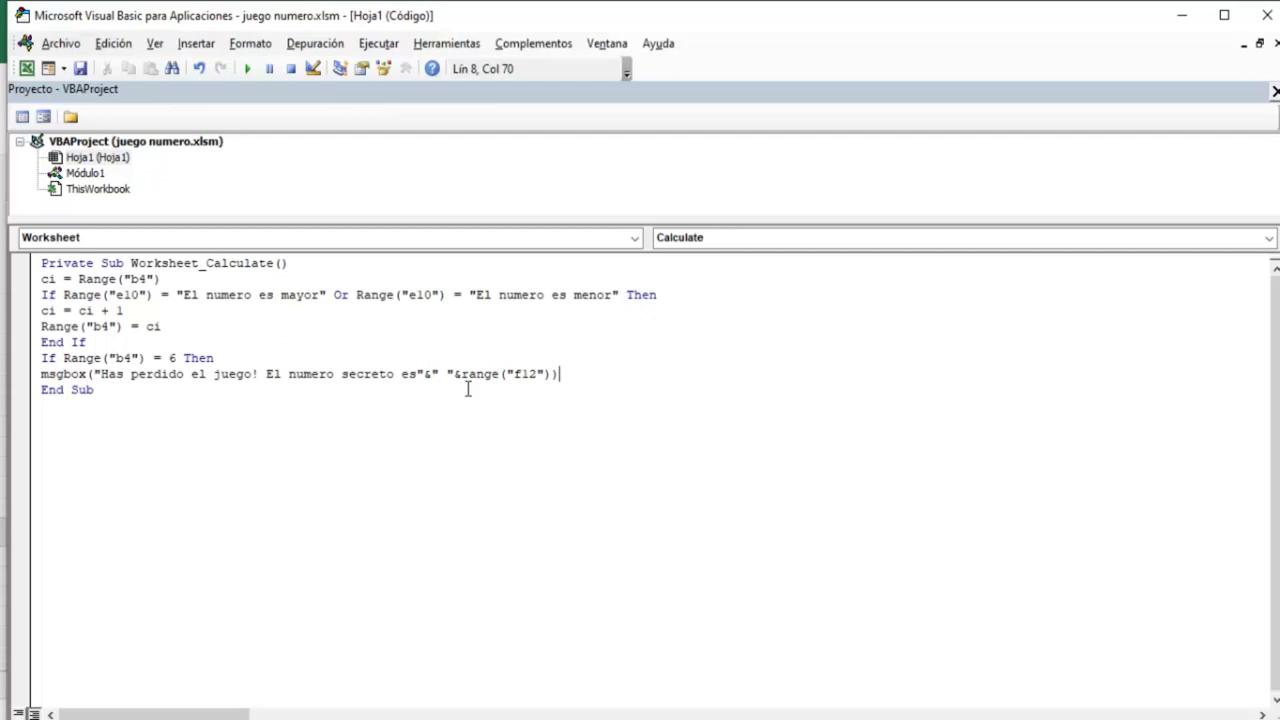
pyautogui.press('Return')
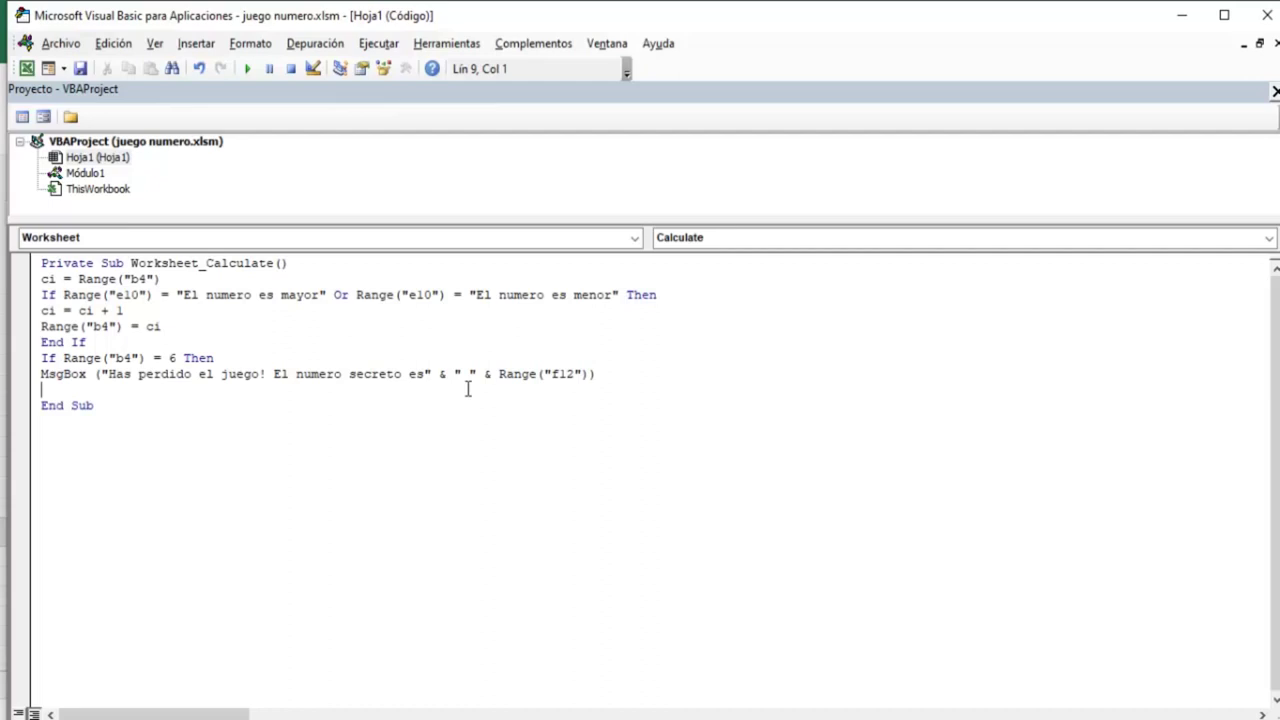
# - Add Range("b4,e5").Select and Selection.ClearContents to reset the counter and guess cells
pyautogui.write('r')
pyautogui.write('ange')
pyautogui.write('("b4')
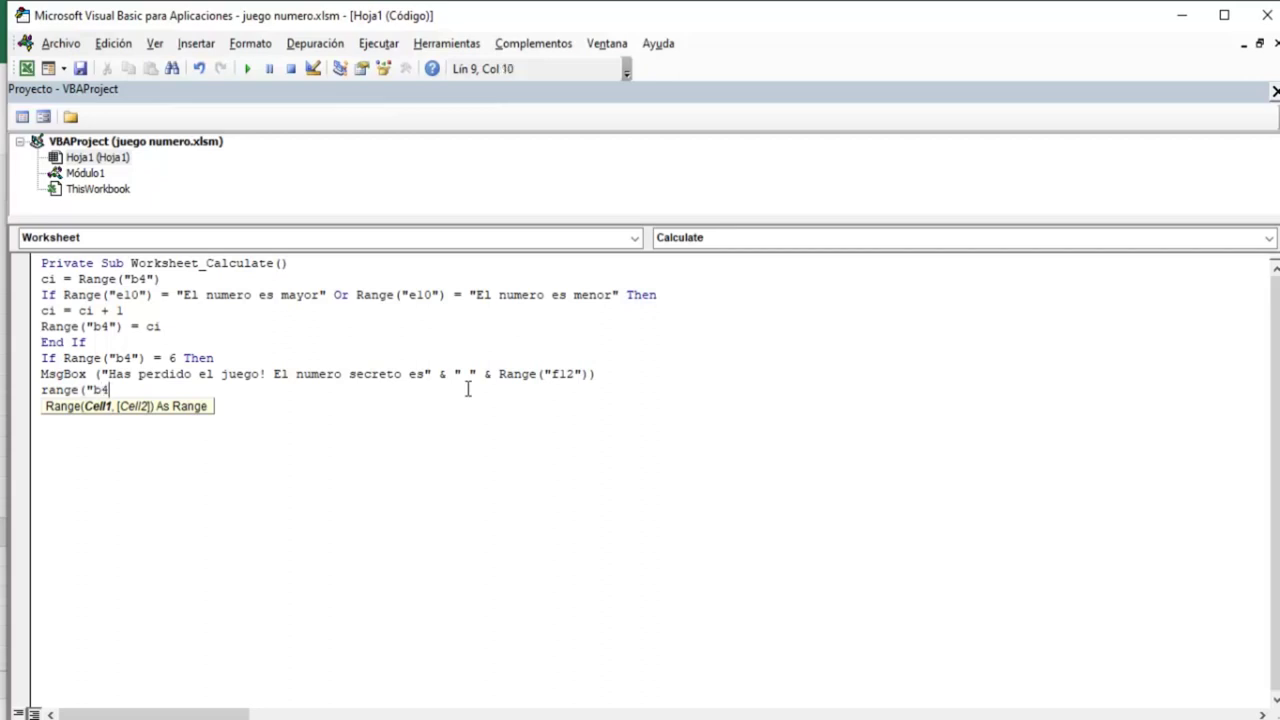
pyautogui.write(',')
pyautogui.write('e')
pyautogui.write('5')
pyautogui.write('")')
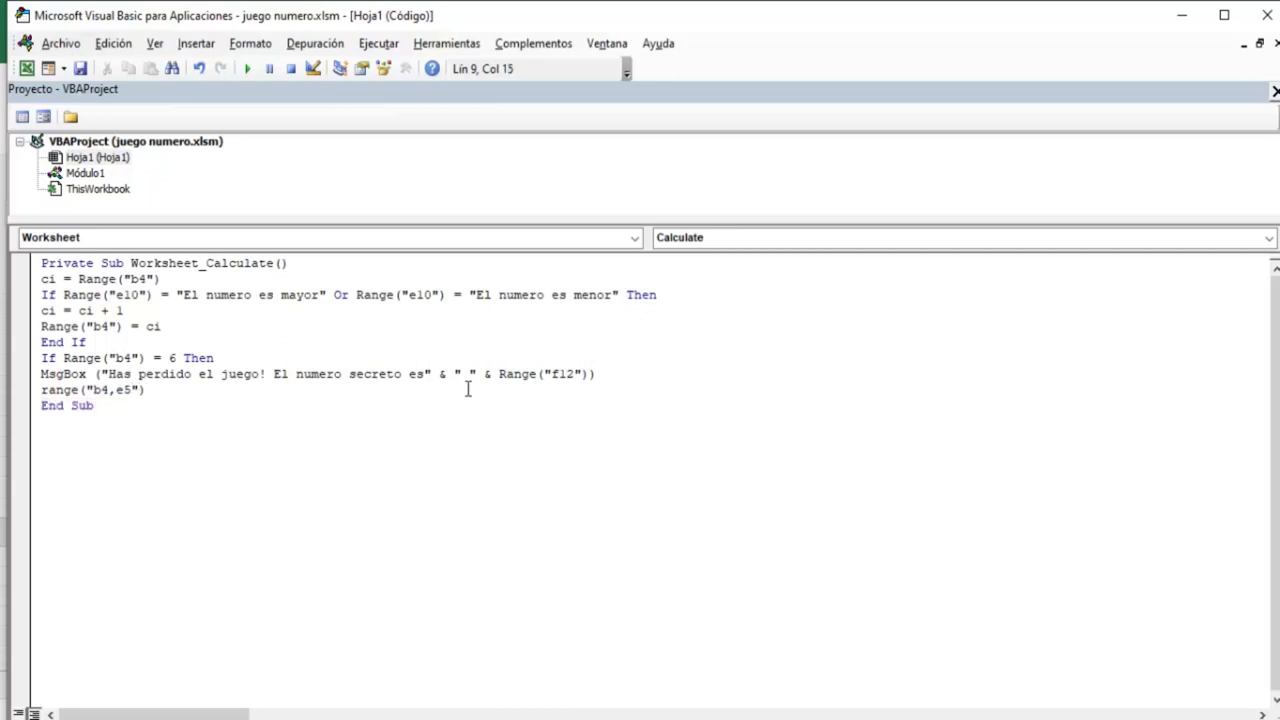
pyautogui.write('.se')
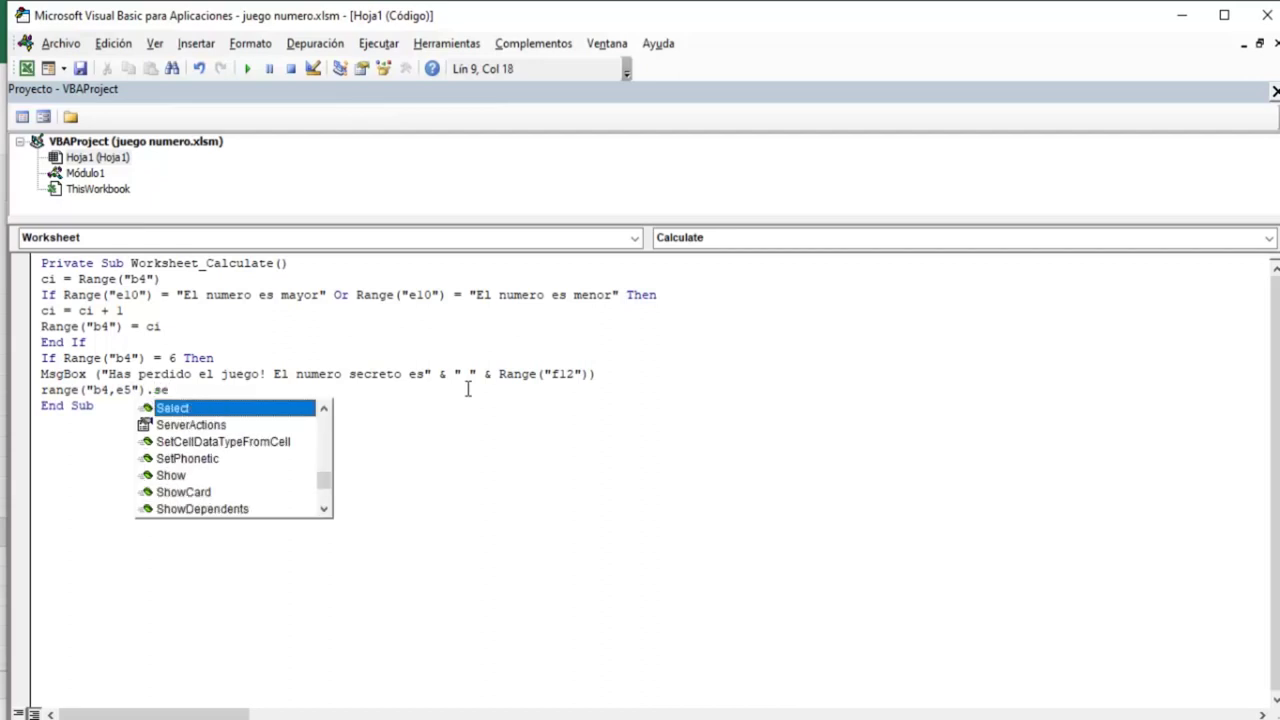
pyautogui.doubleClick(168, 404)
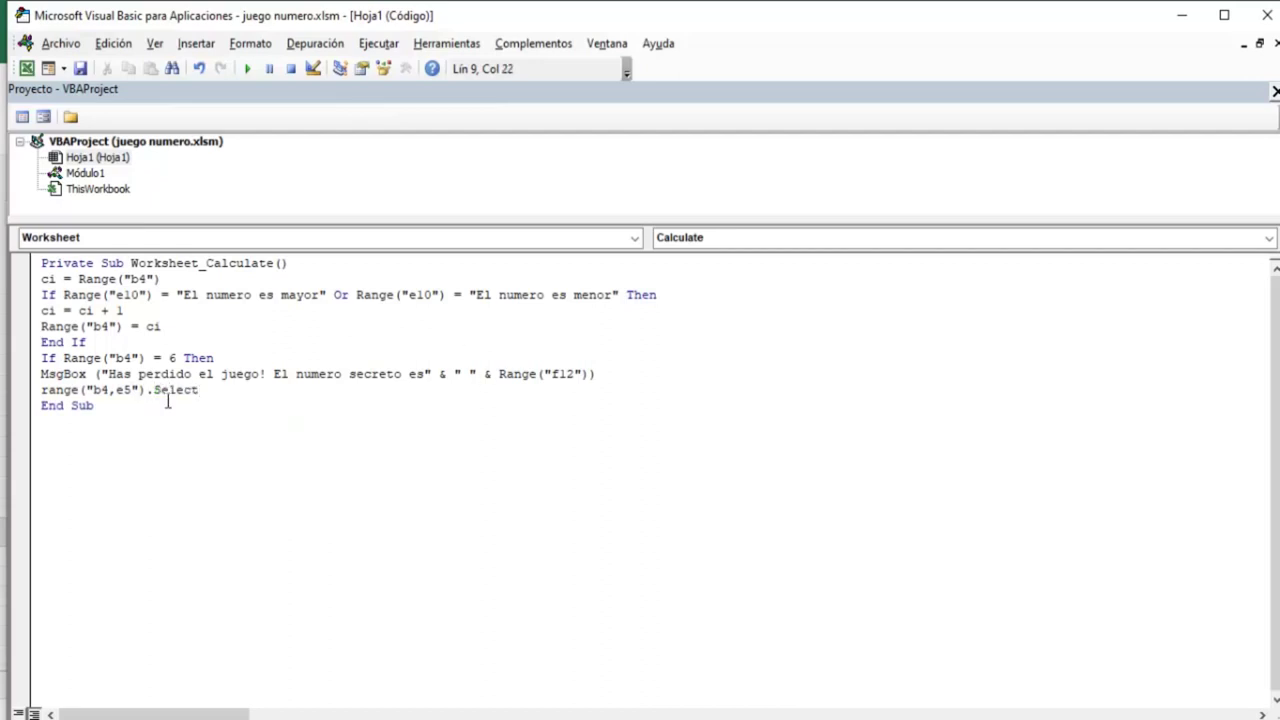
pyautogui.press('Return')
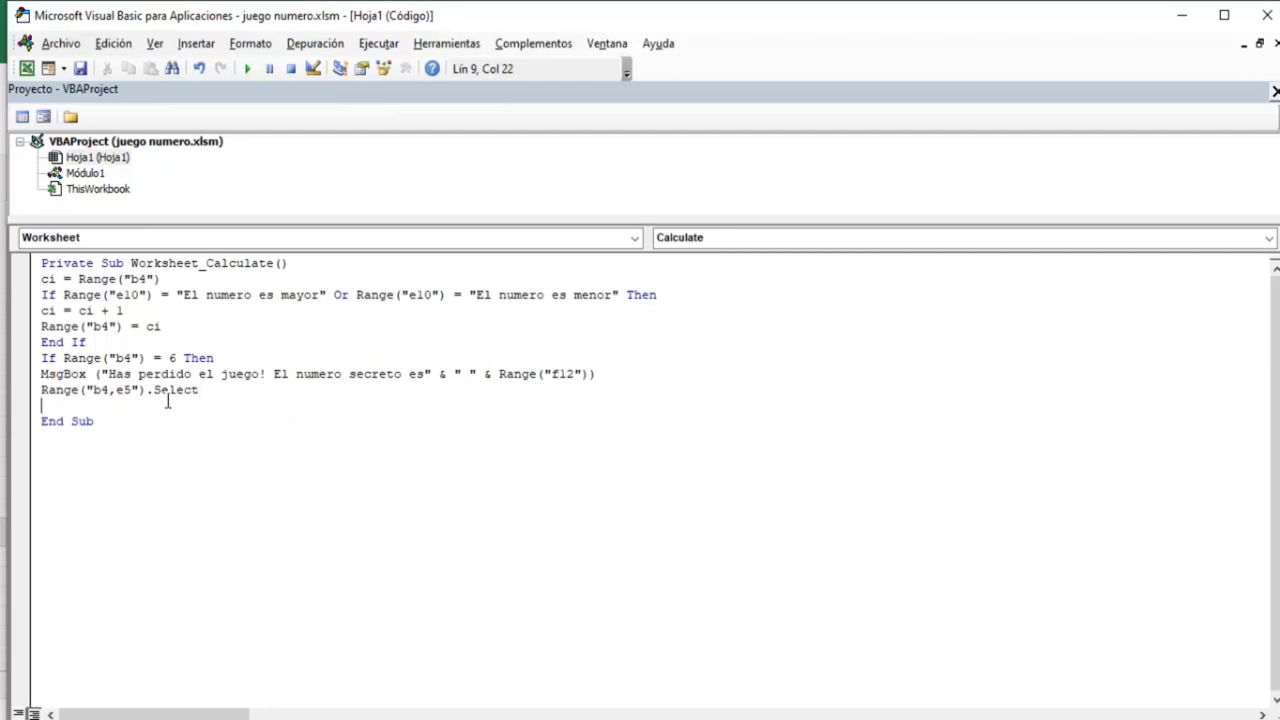
pyautogui.write('selection.clea')
pyautogui.write('r')
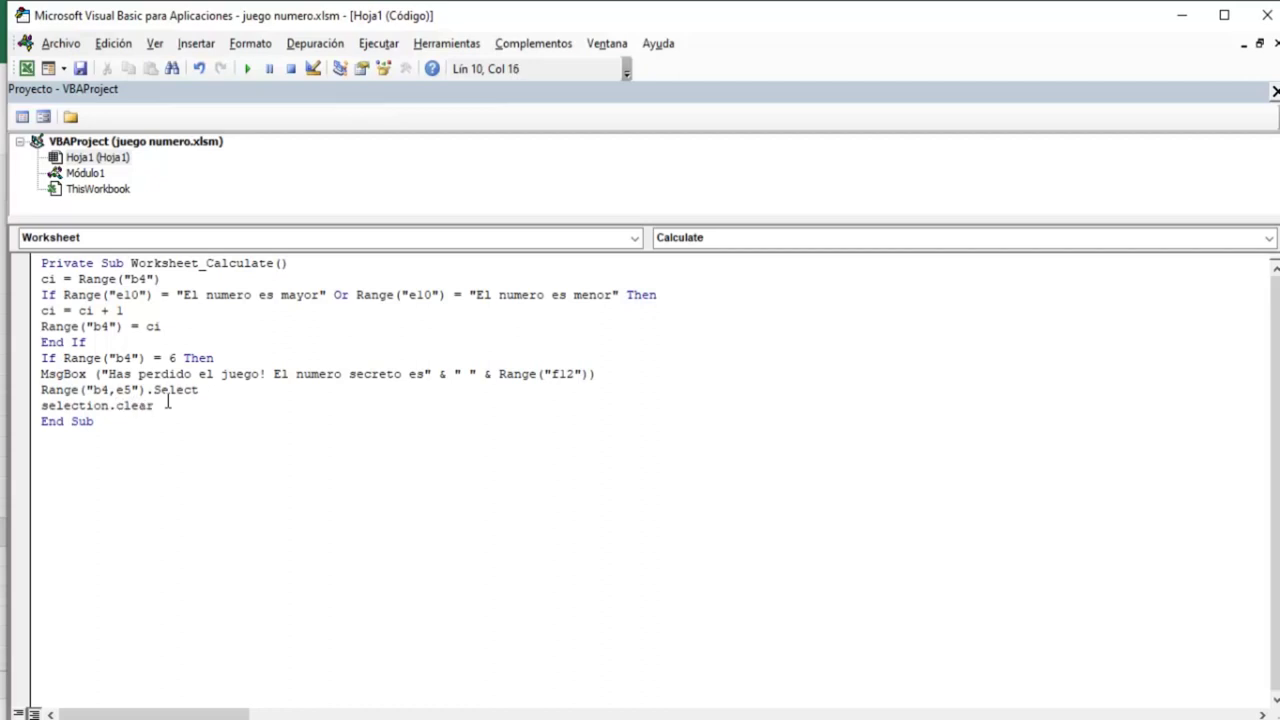
pyautogui.write('contents')
pyautogui.press('Return')
# - Close the six-attempt check with End If and return to the Excel workbook
pyautogui.write('end i')
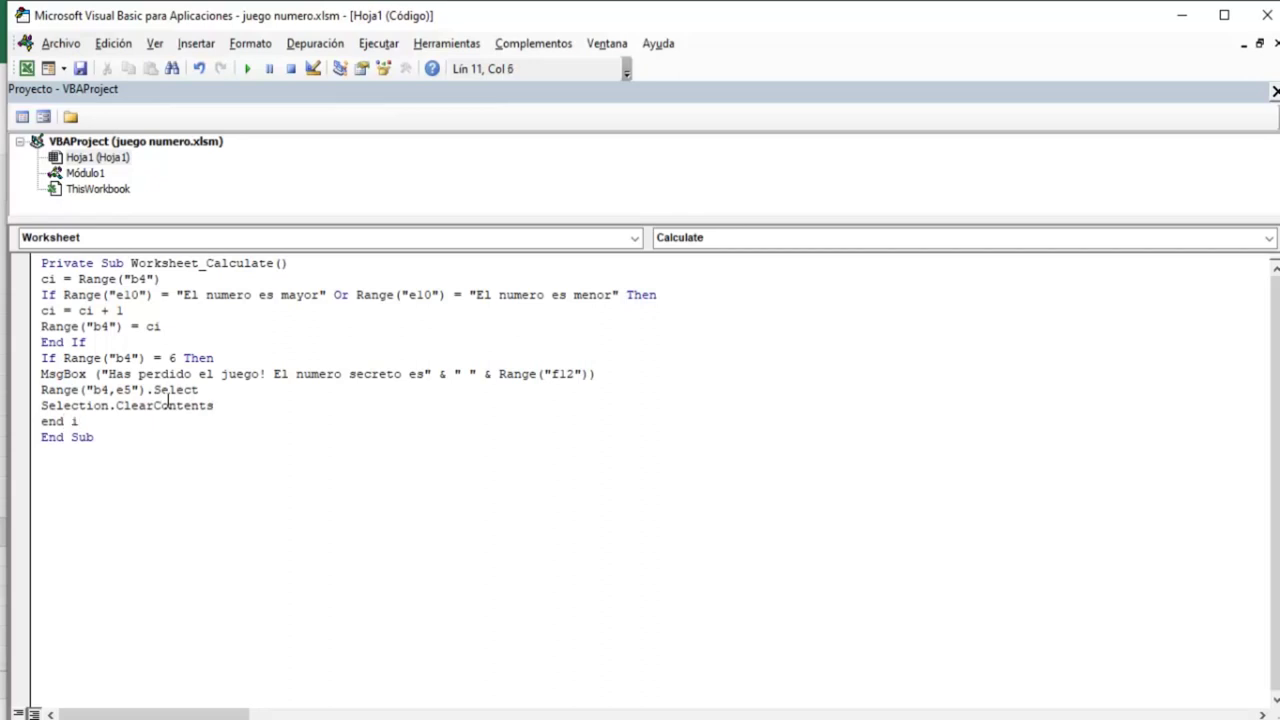
pyautogui.write('f')
pyautogui.press('Return')
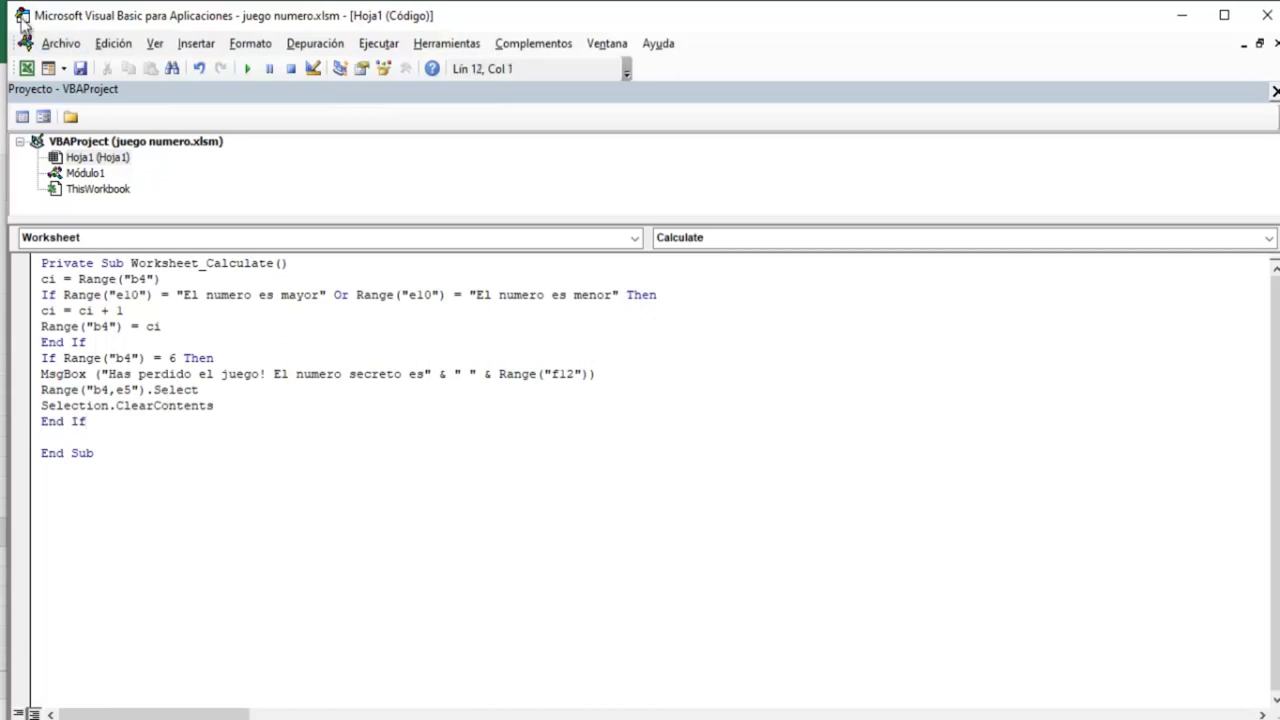
pyautogui.click(26, 69)
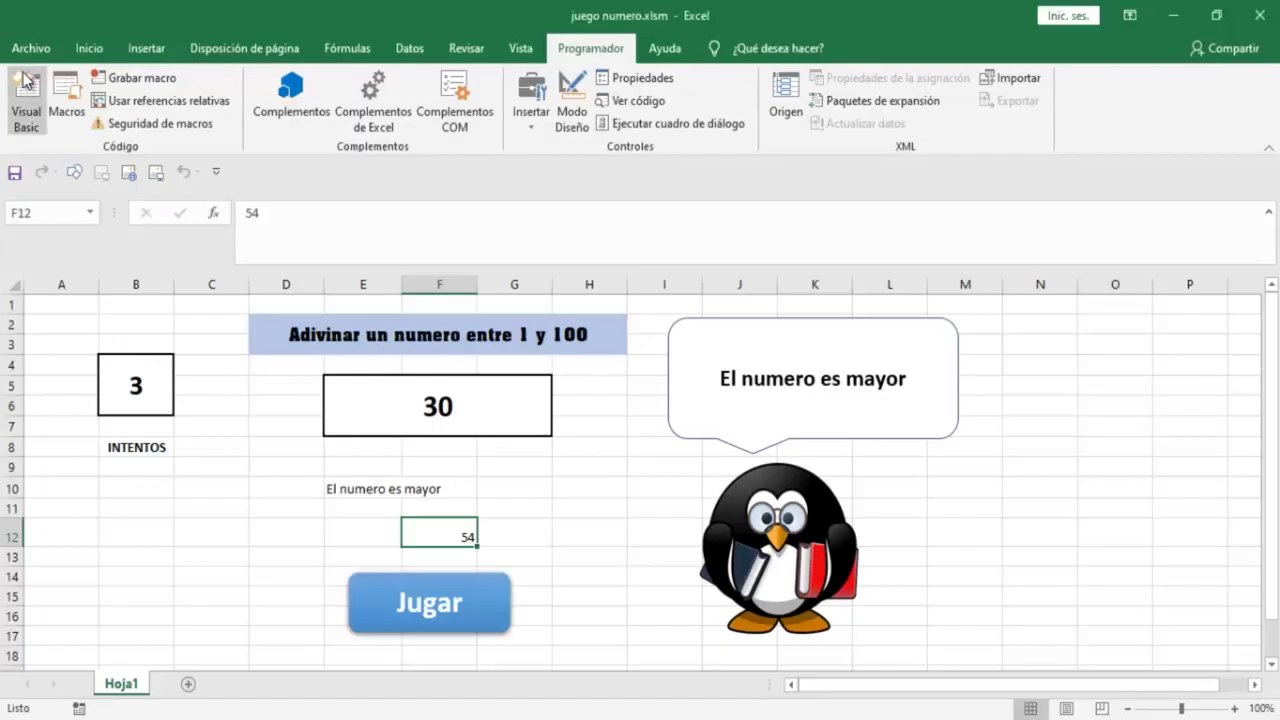
# - Enter guesses 40, 45 and 50 in E5 until the losing message appears
pyautogui.click(585, 576)
pyautogui.click(451, 540)
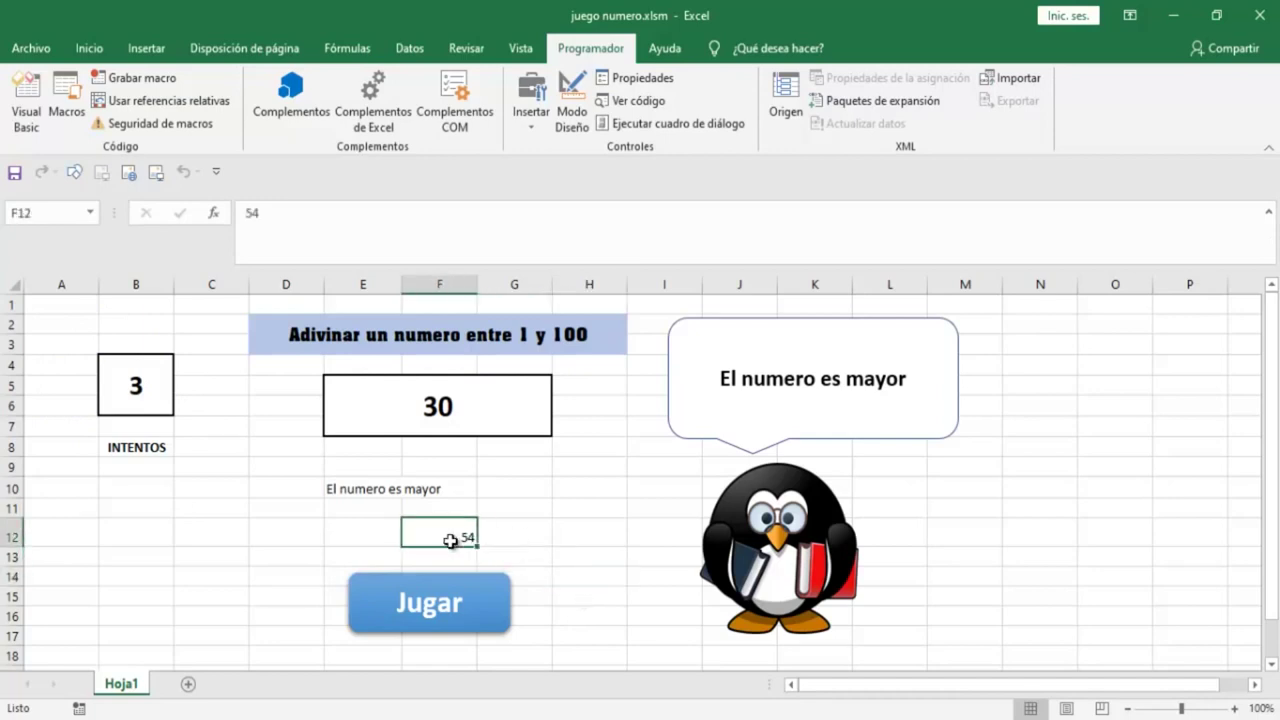
pyautogui.click(430, 412)
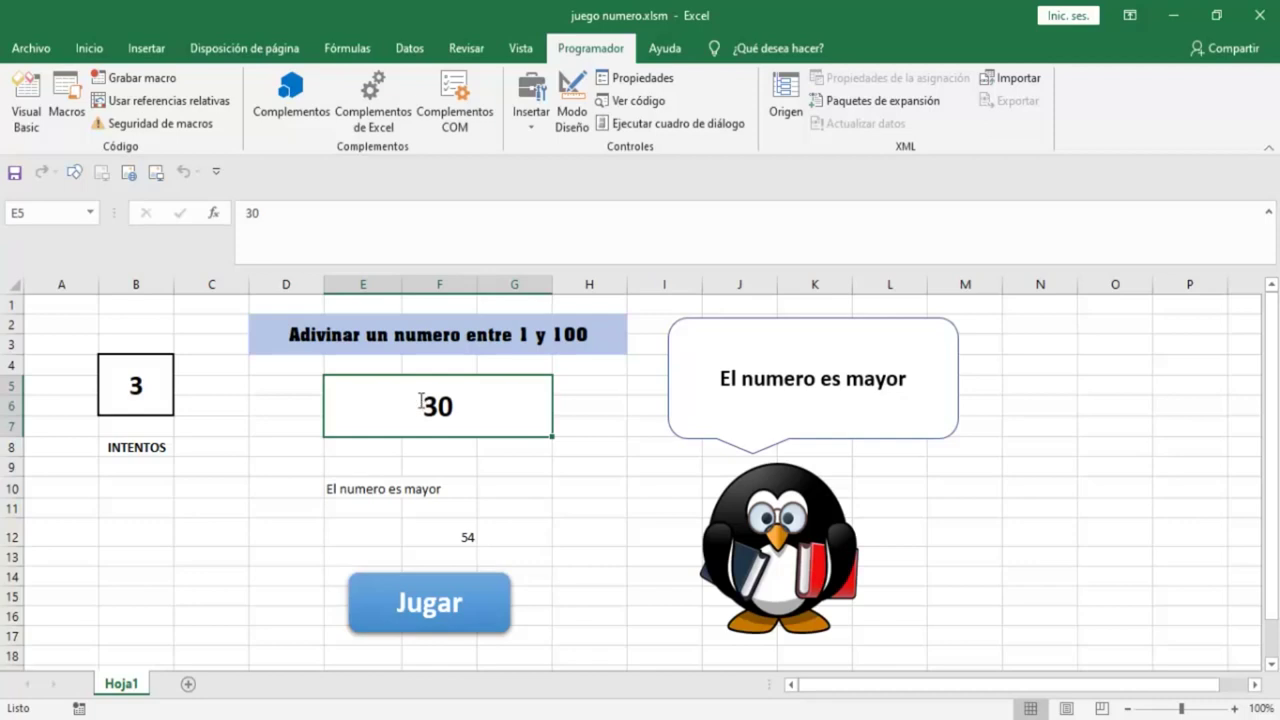
pyautogui.write('40')
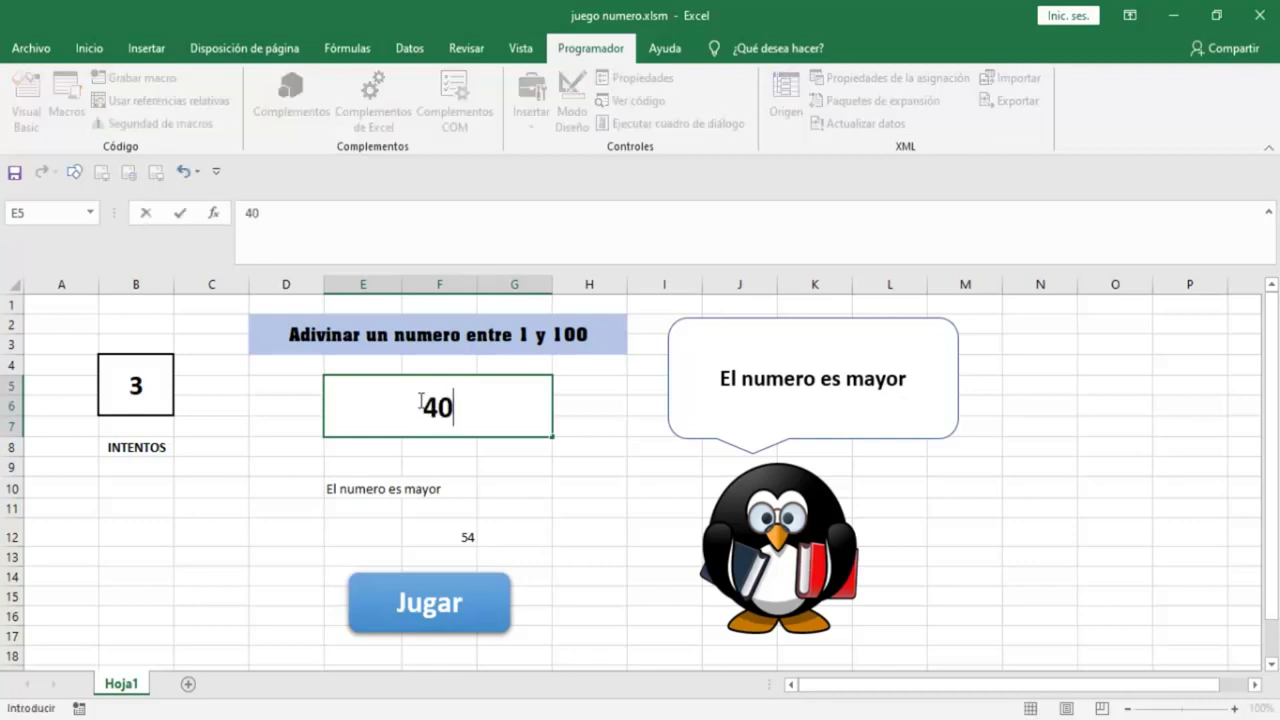
pyautogui.press('Return')
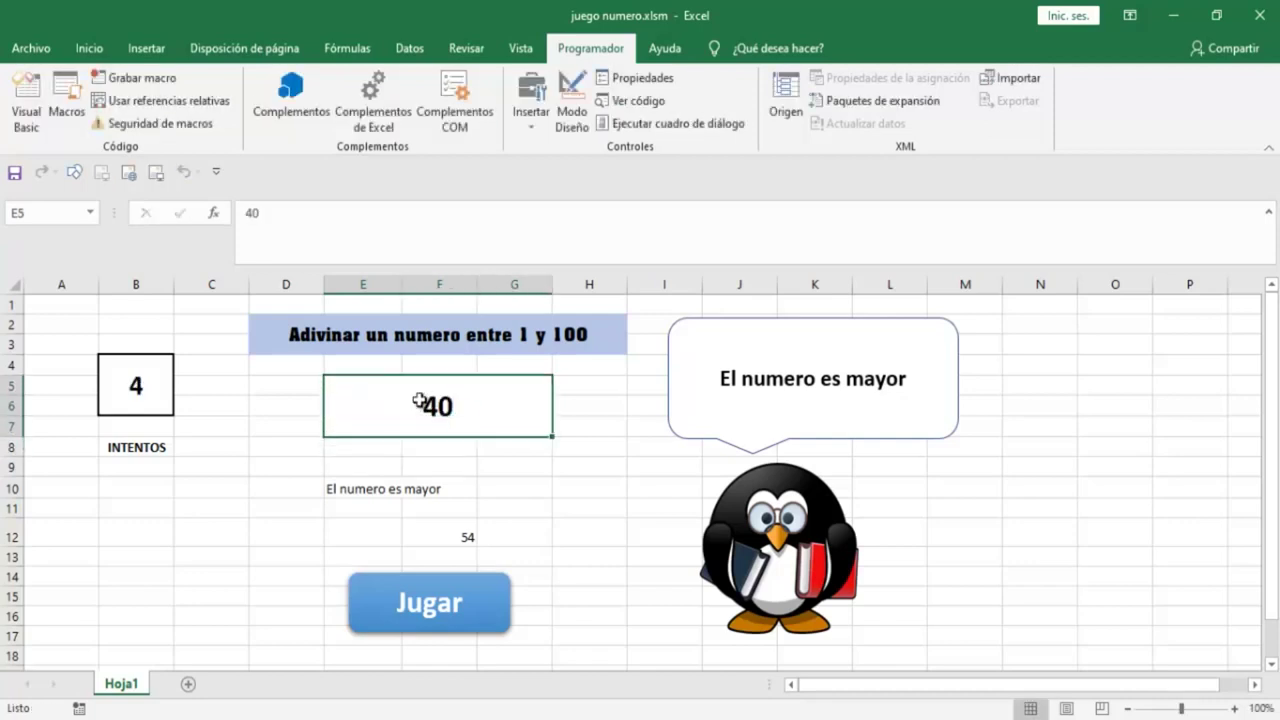
pyautogui.write('45')
pyautogui.press('Return')
pyautogui.write('50')
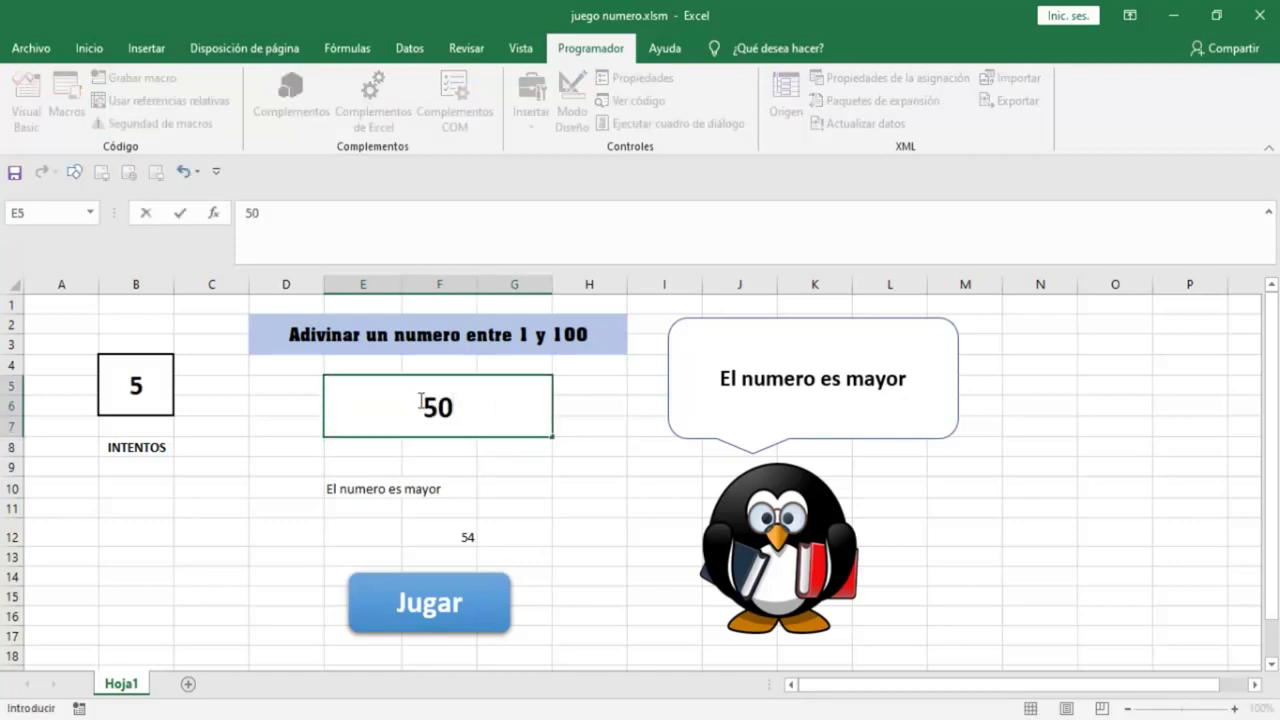
pyautogui.press('Return')
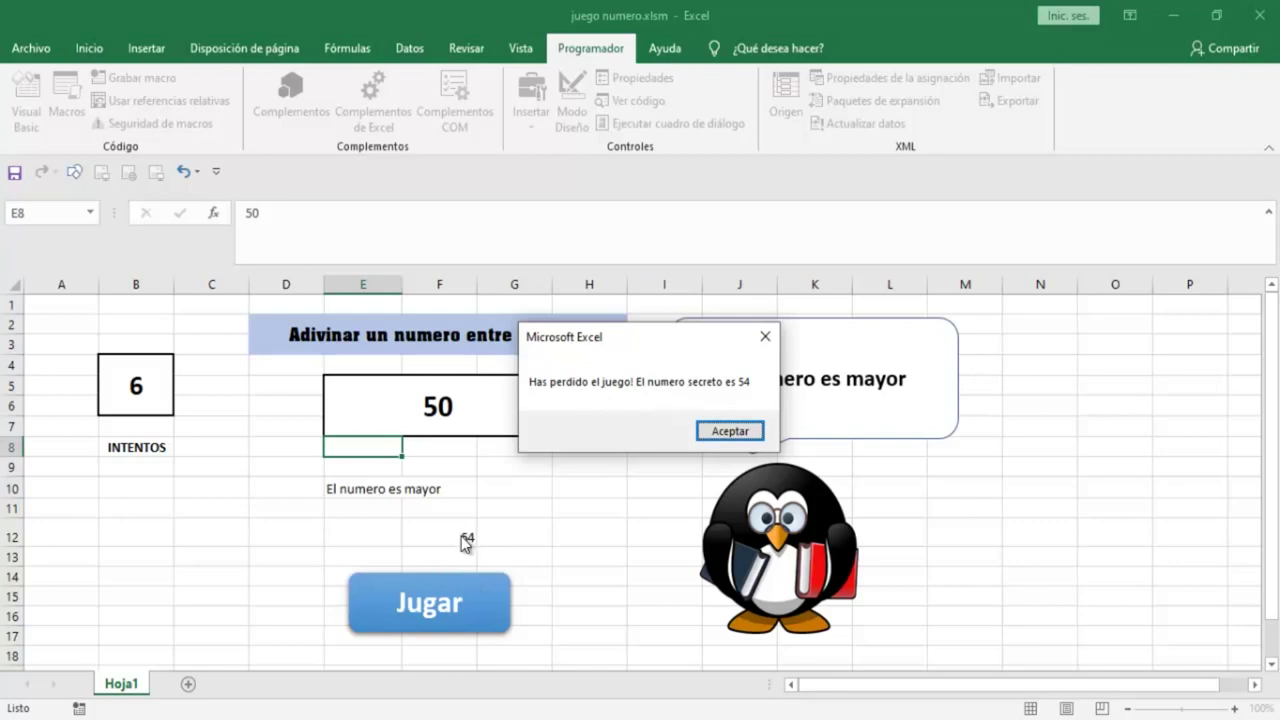
# - Dismiss the loss message revealing 54 and drag the Jugar button up to rows 11–14
pyautogui.click(722, 436)
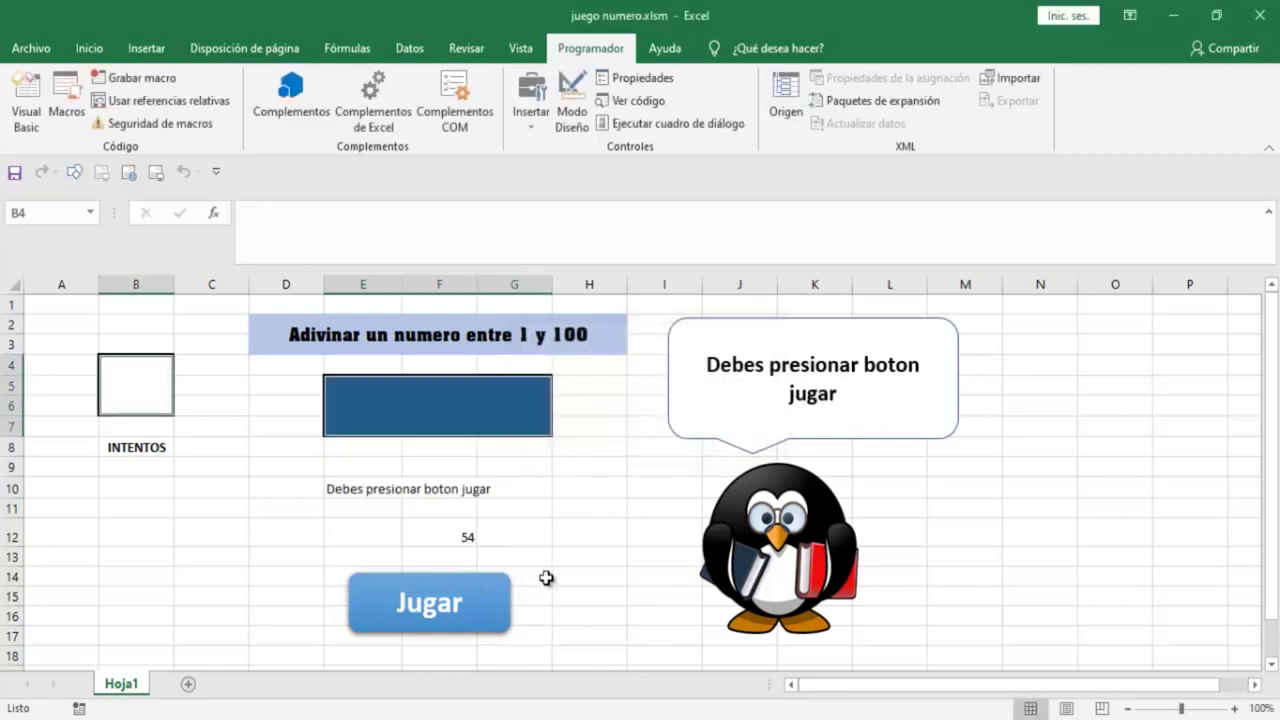
pyautogui.keyDown('ctrl'); pyautogui.click(487, 597); pyautogui.keyUp('ctrl')
pyautogui.moveTo(487, 597); pyautogui.dragTo(507, 538)
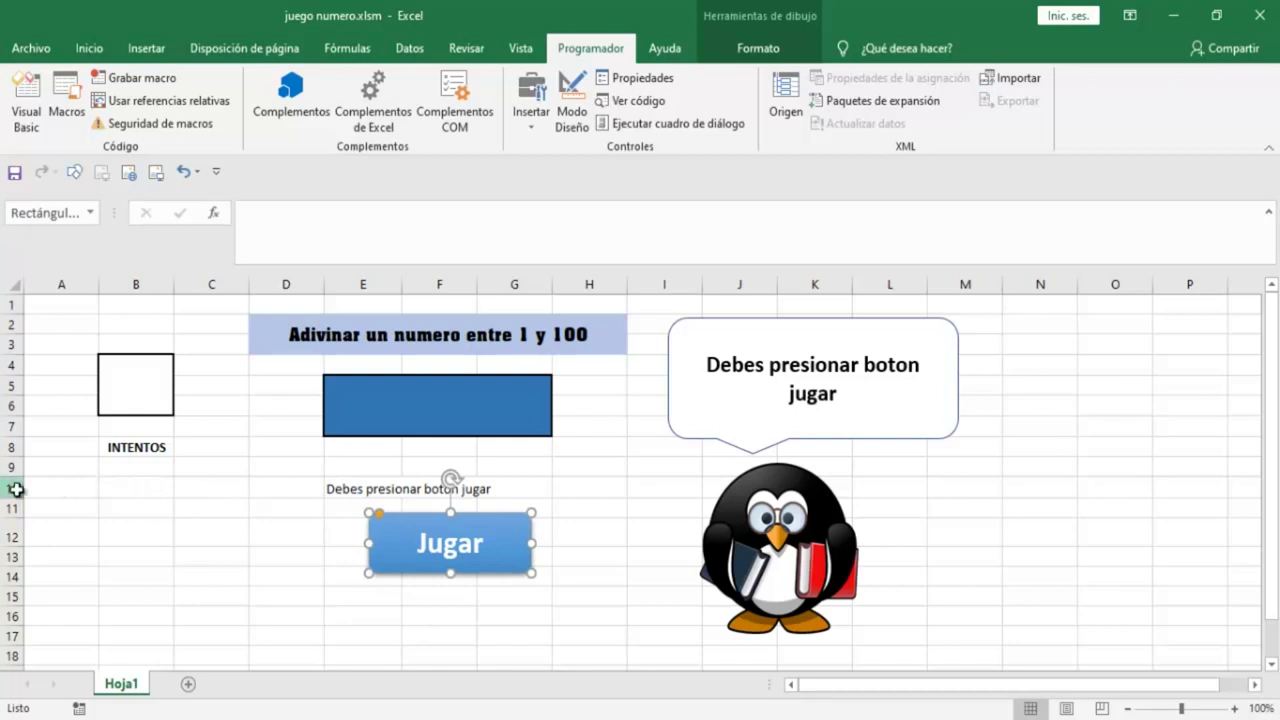
# - Start a new game with Jugar and guess 50, 10 and 40 in E5
pyautogui.click(12, 488)
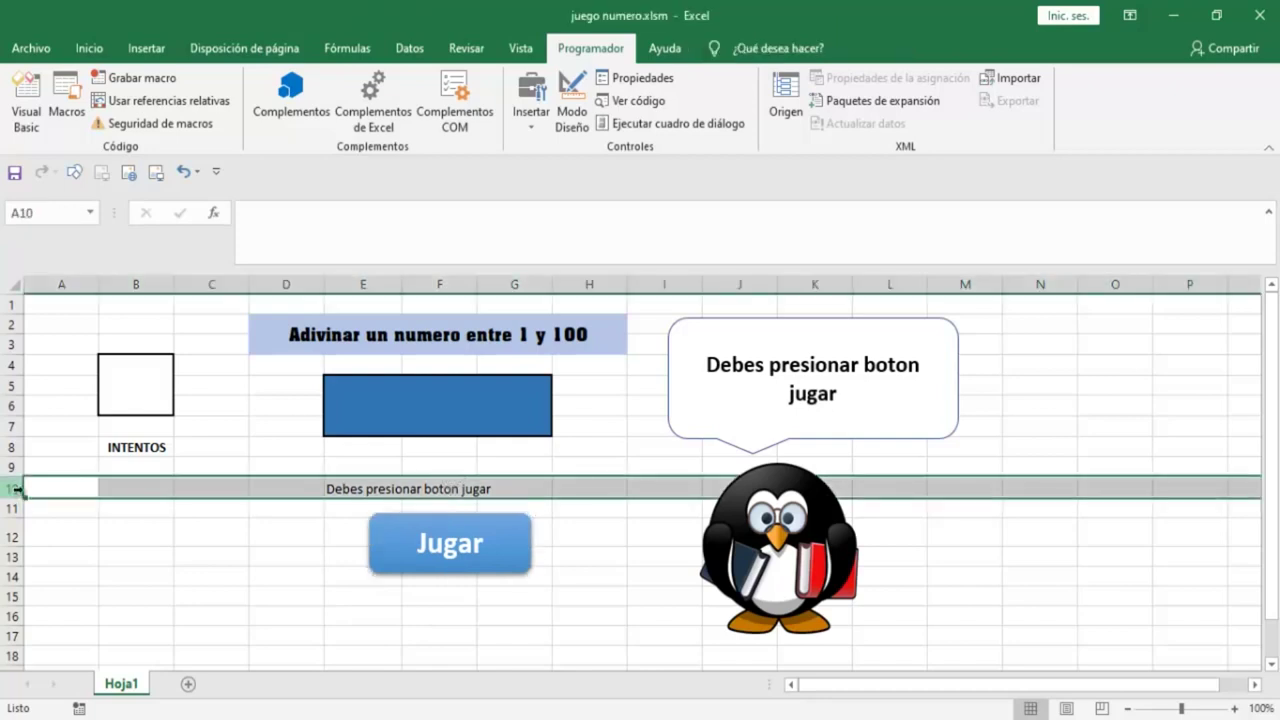
pyautogui.click(118, 511)
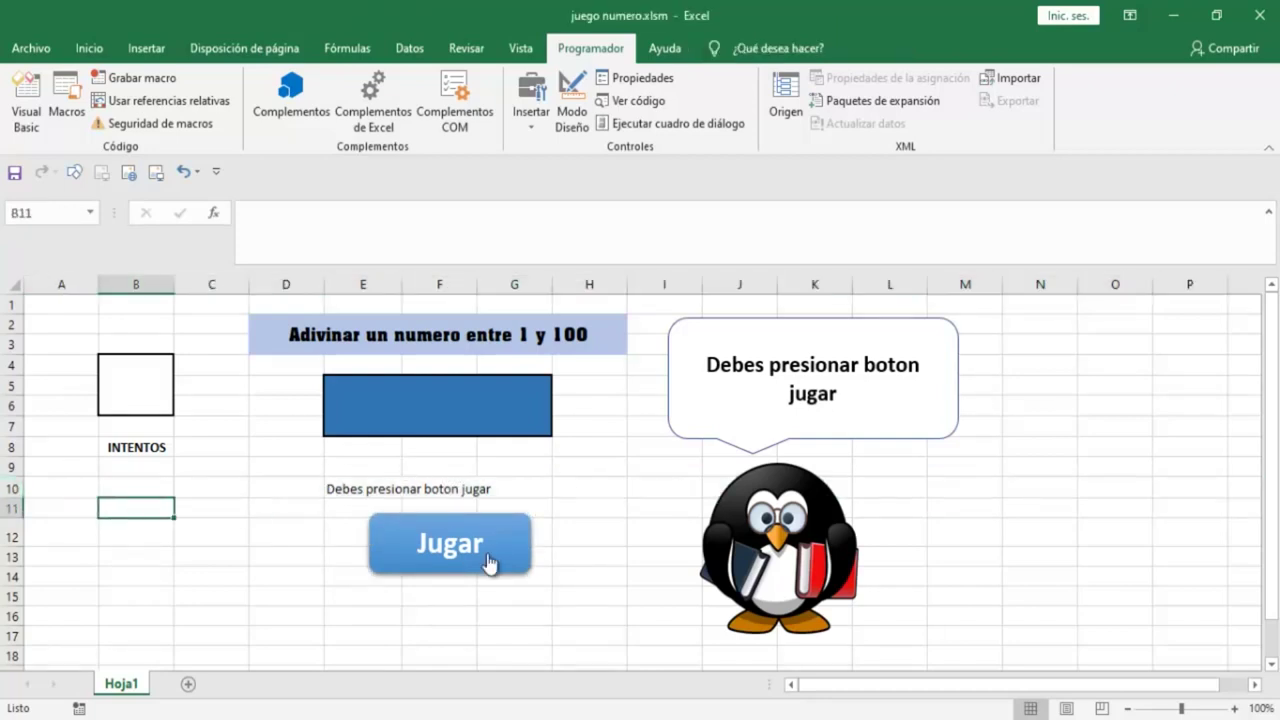
pyautogui.click(440, 548)
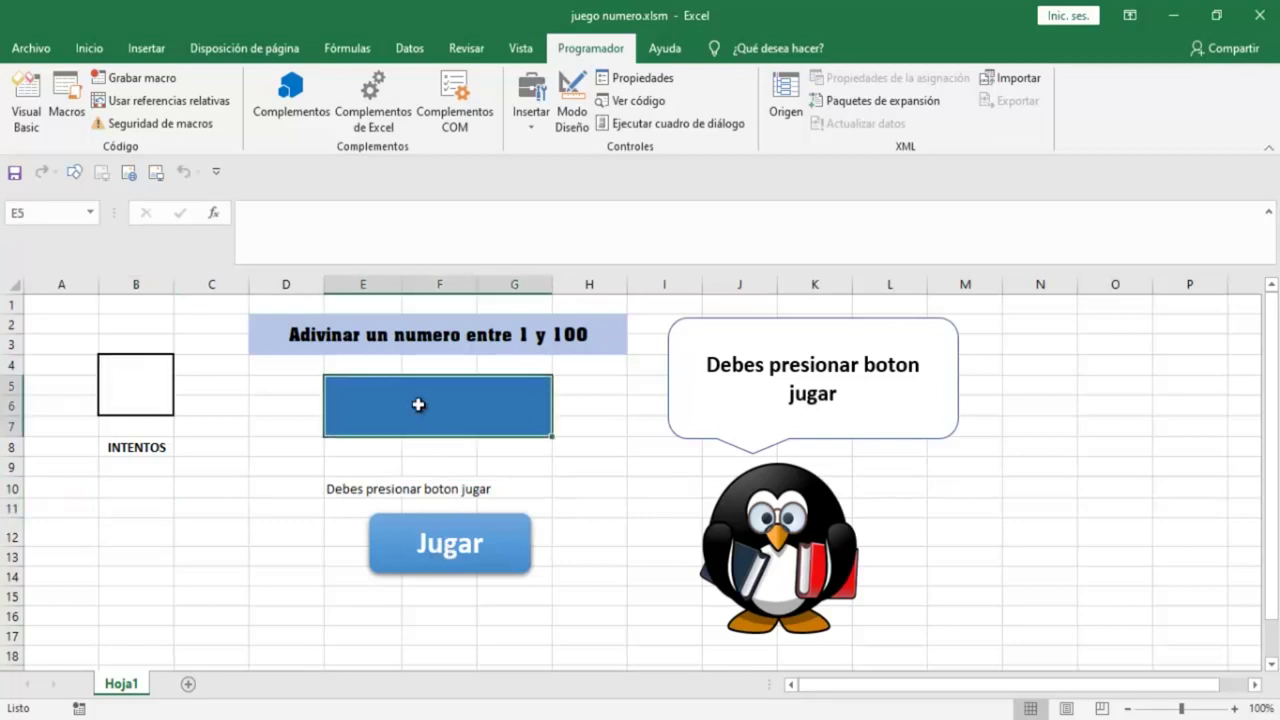
pyautogui.write('50')
pyautogui.press('Return')
pyautogui.click(419, 404)
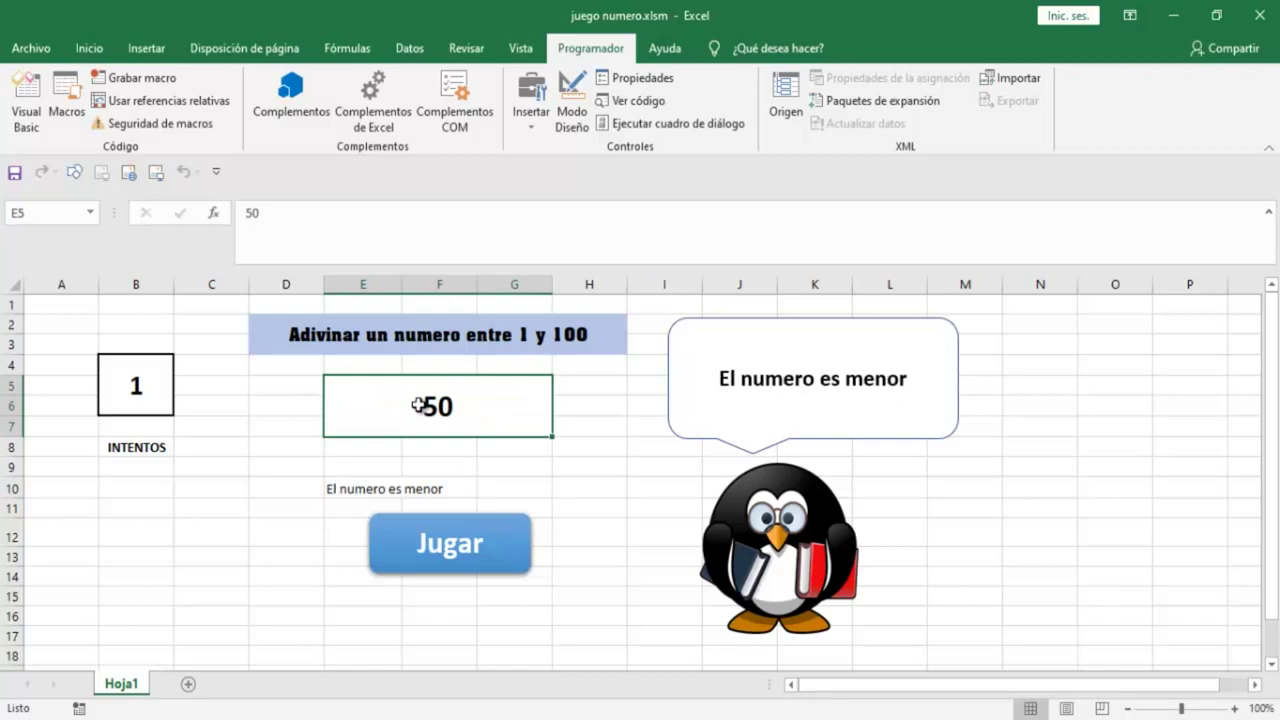
pyautogui.write('10')
pyautogui.press('Return')
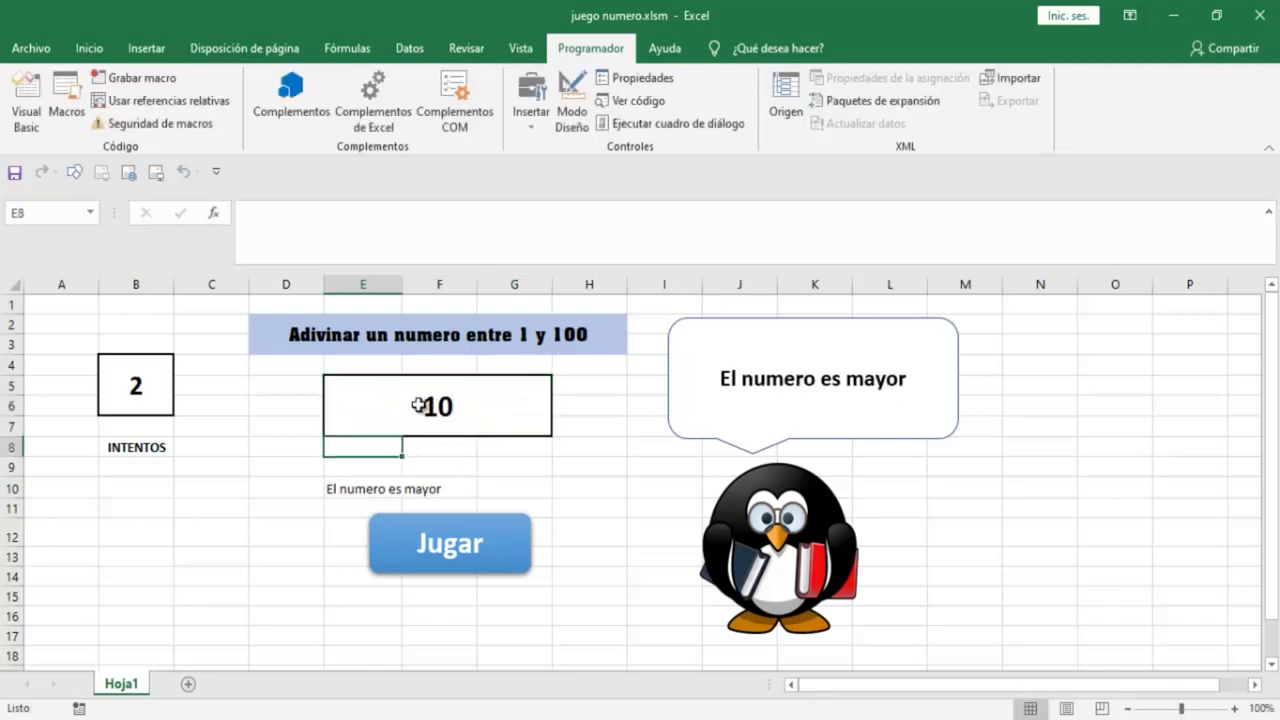
pyautogui.click(419, 404)
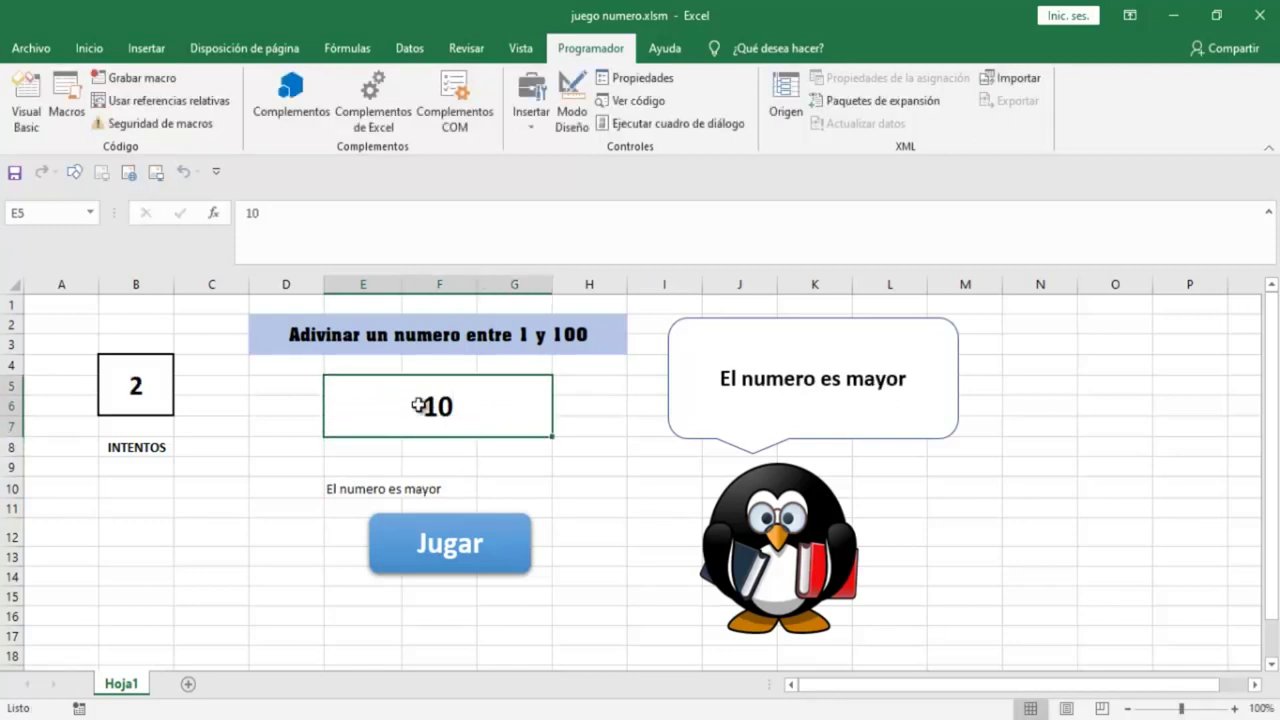
pyautogui.write('40')
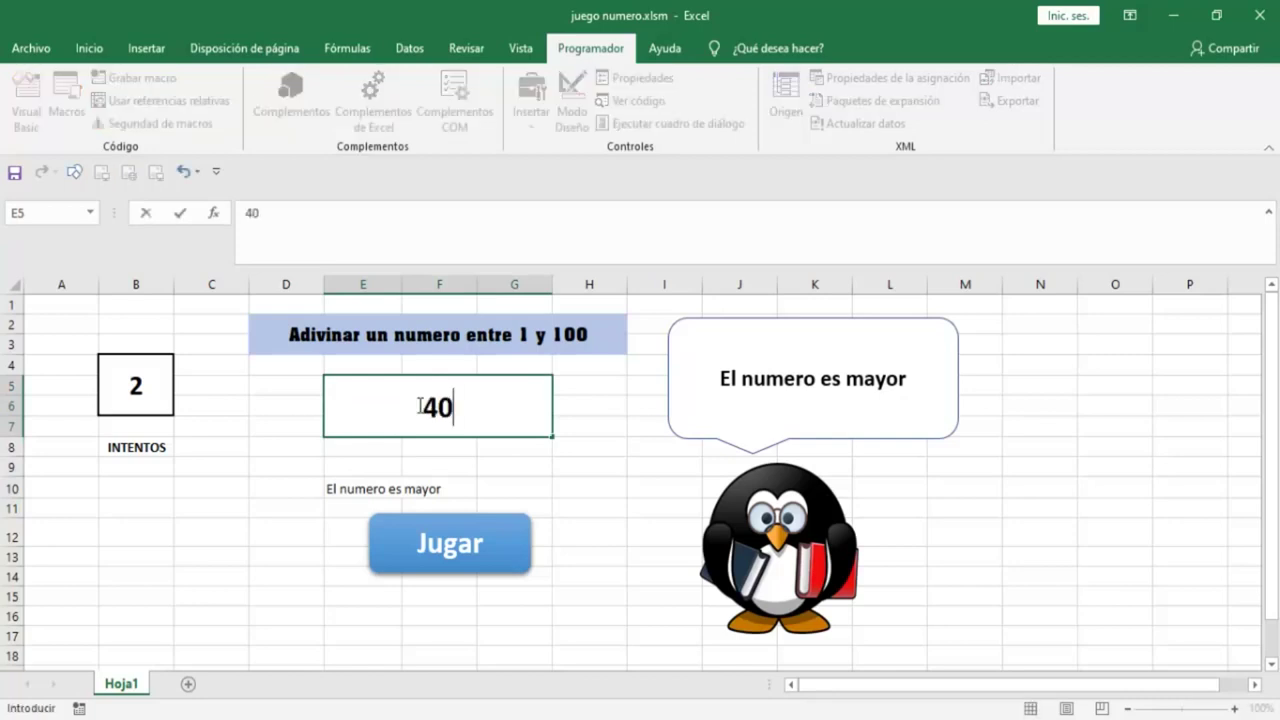
pyautogui.press('Return')
# - Guess 45, 50 and 42, then dismiss the loss message revealing 49
pyautogui.click(419, 404)
pyautogui.write('45')
pyautogui.press('Return')
pyautogui.click(419, 404)
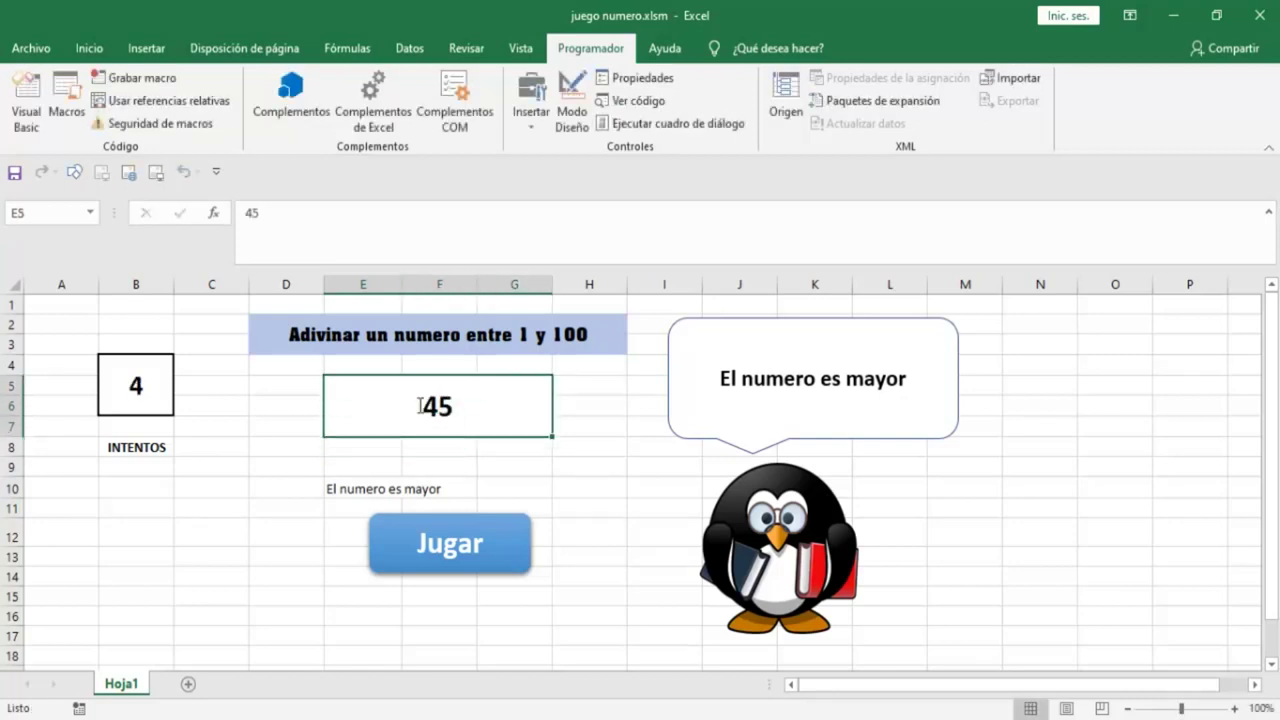
pyautogui.write('50')
pyautogui.press('Return')
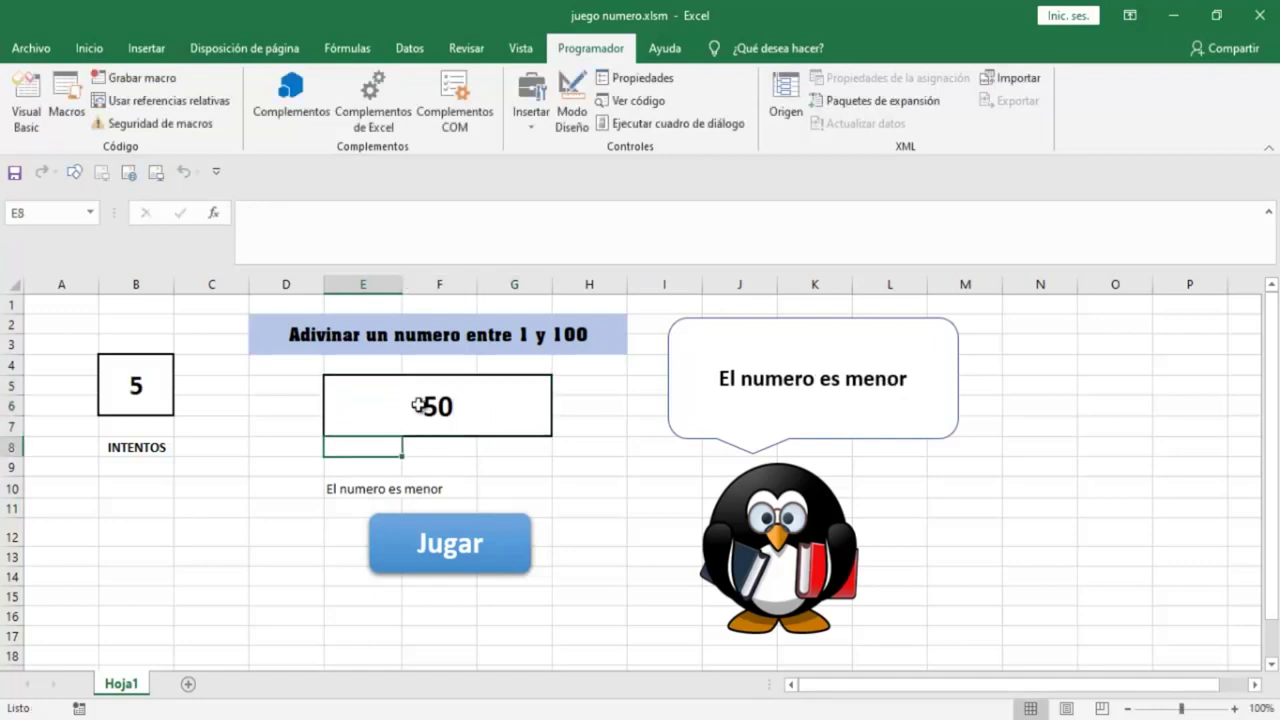
pyautogui.click(419, 404)
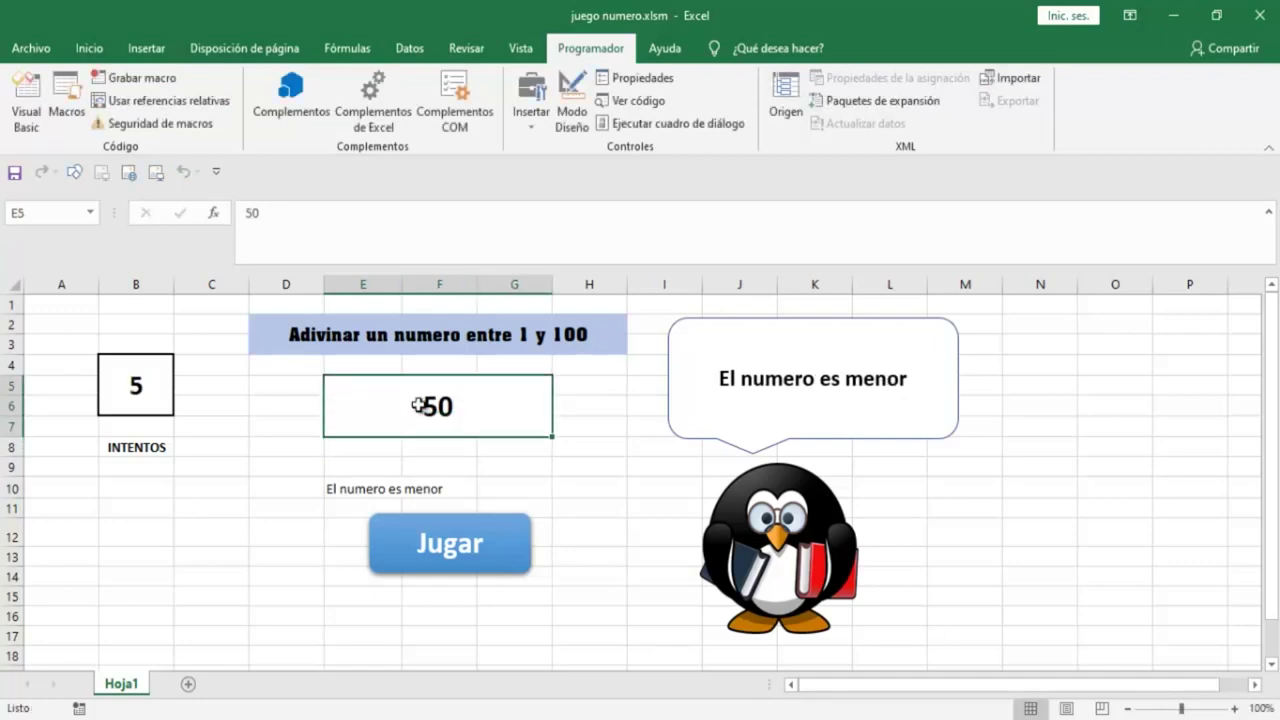
pyautogui.write('55')
pyautogui.press('BackSpace')
pyautogui.press('BackSpace')
pyautogui.write('42')
pyautogui.press('Return')
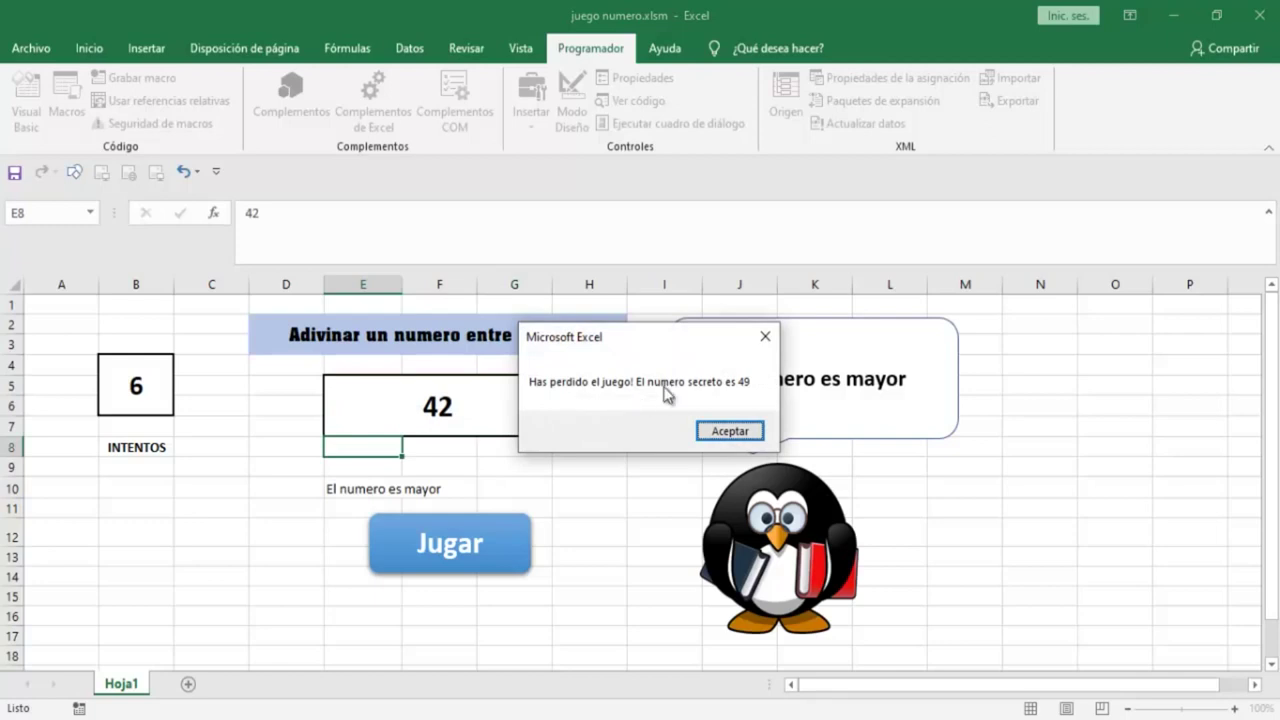
pyautogui.click(730, 431)
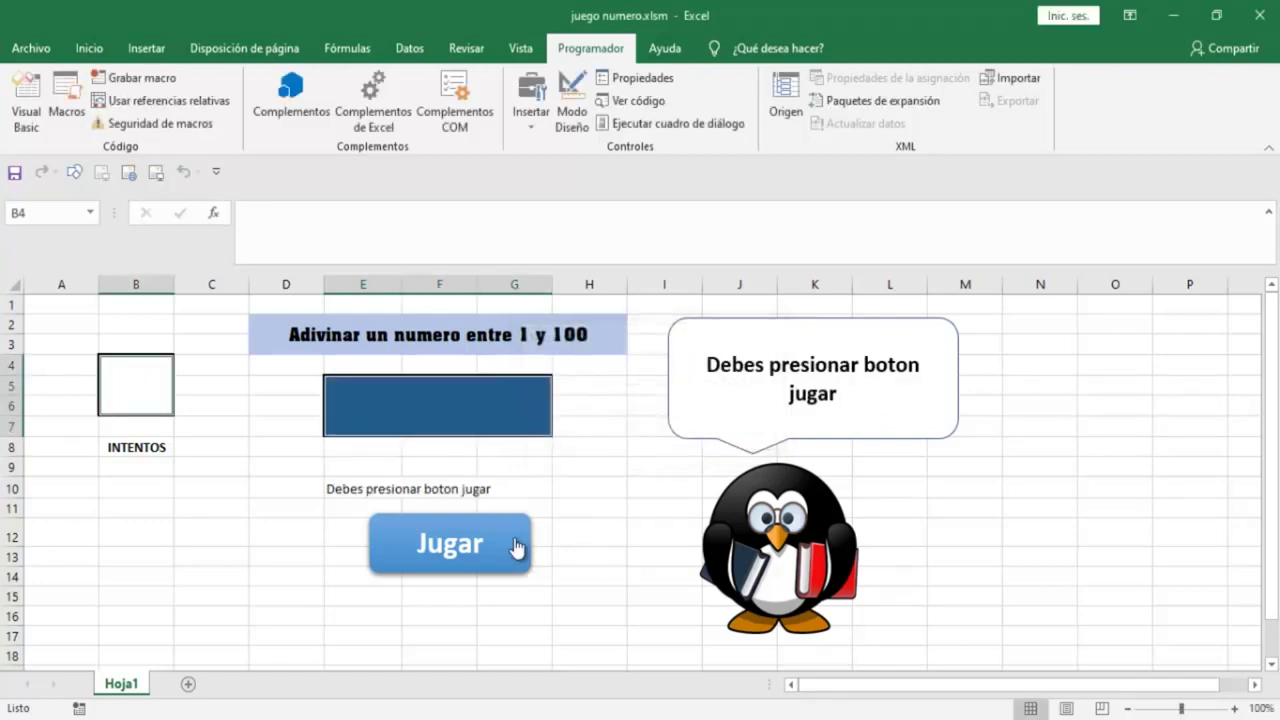
# - Nudge the Jugar button down to uncover the secret number 17 in F12
pyautogui.rightClick(516, 544)
pyautogui.press('Escape')
pyautogui.moveTo(516, 542); pyautogui.dragTo(517, 584)
pyautogui.click(410, 535)
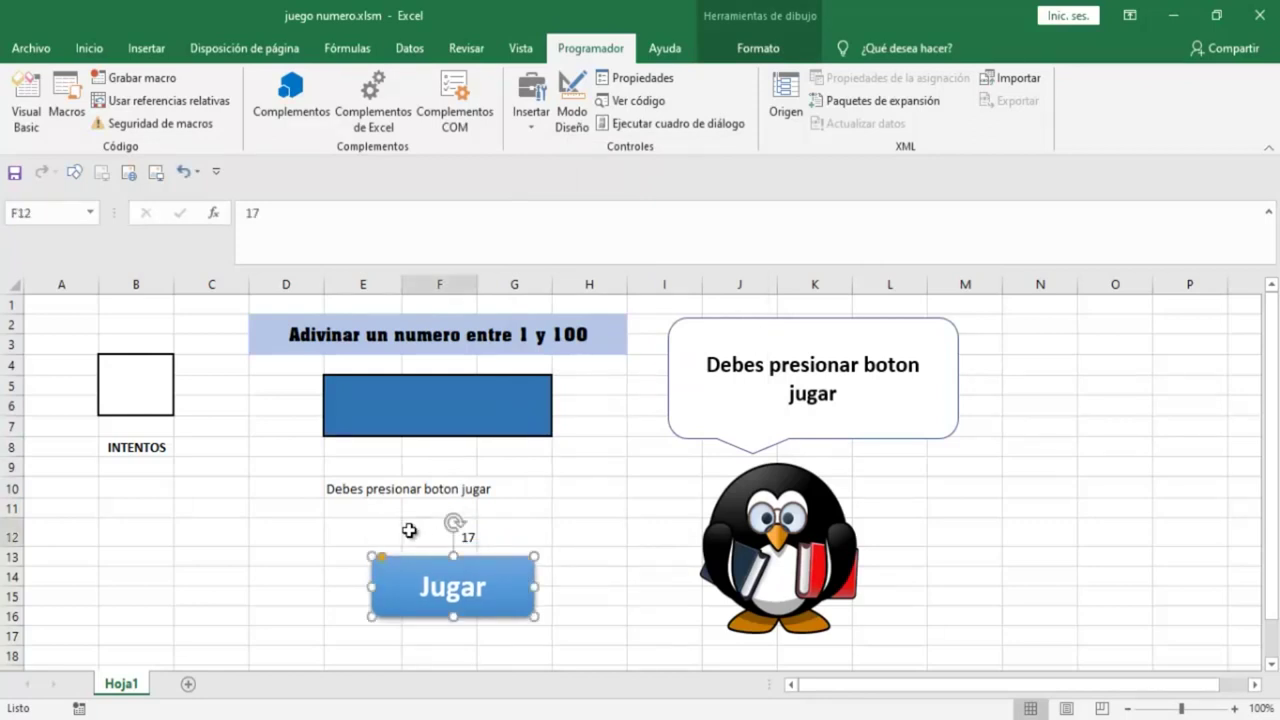
# - Guess 50, 30 and 40 in E5
pyautogui.click(437, 407)
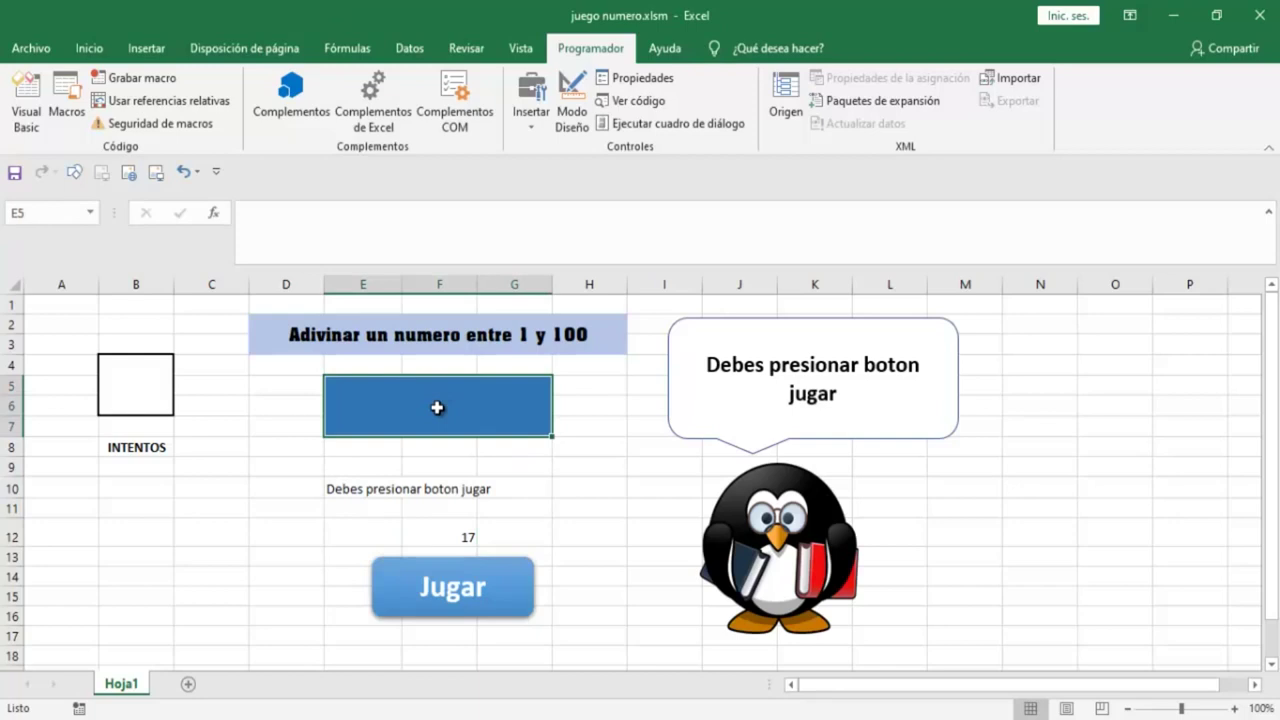
pyautogui.write('50')
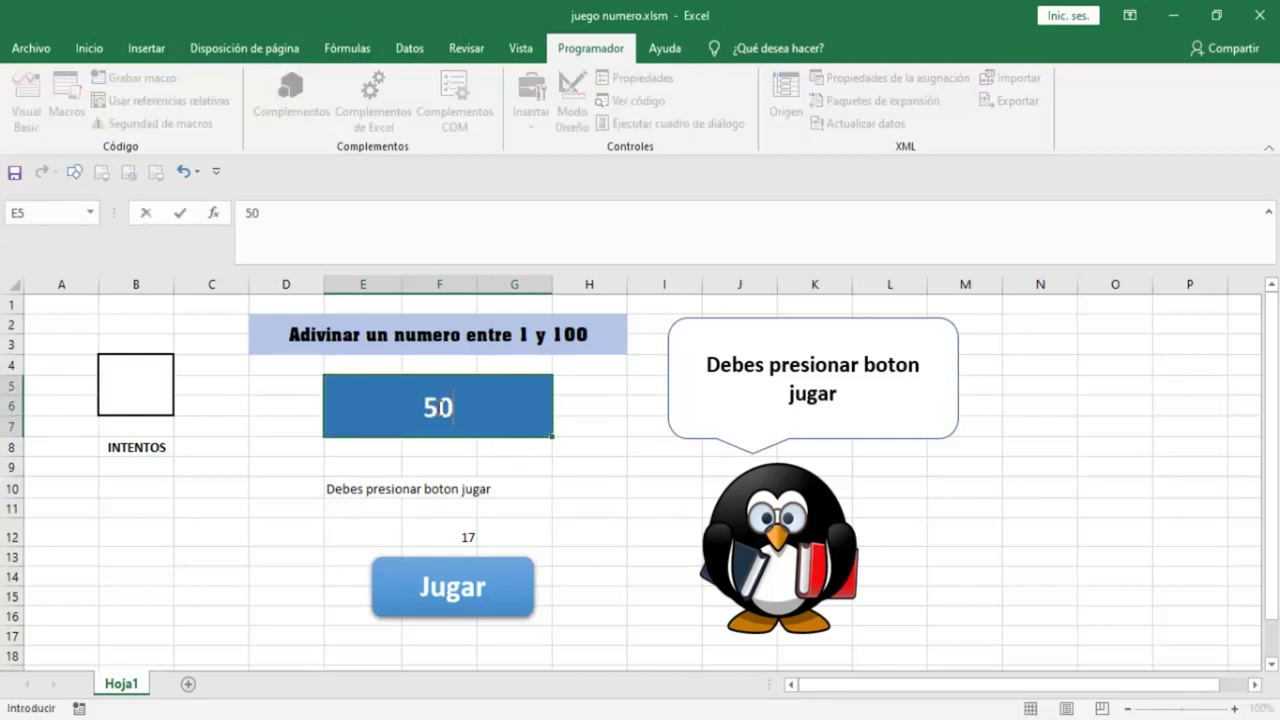
pyautogui.press('Return')
pyautogui.click(437, 406)
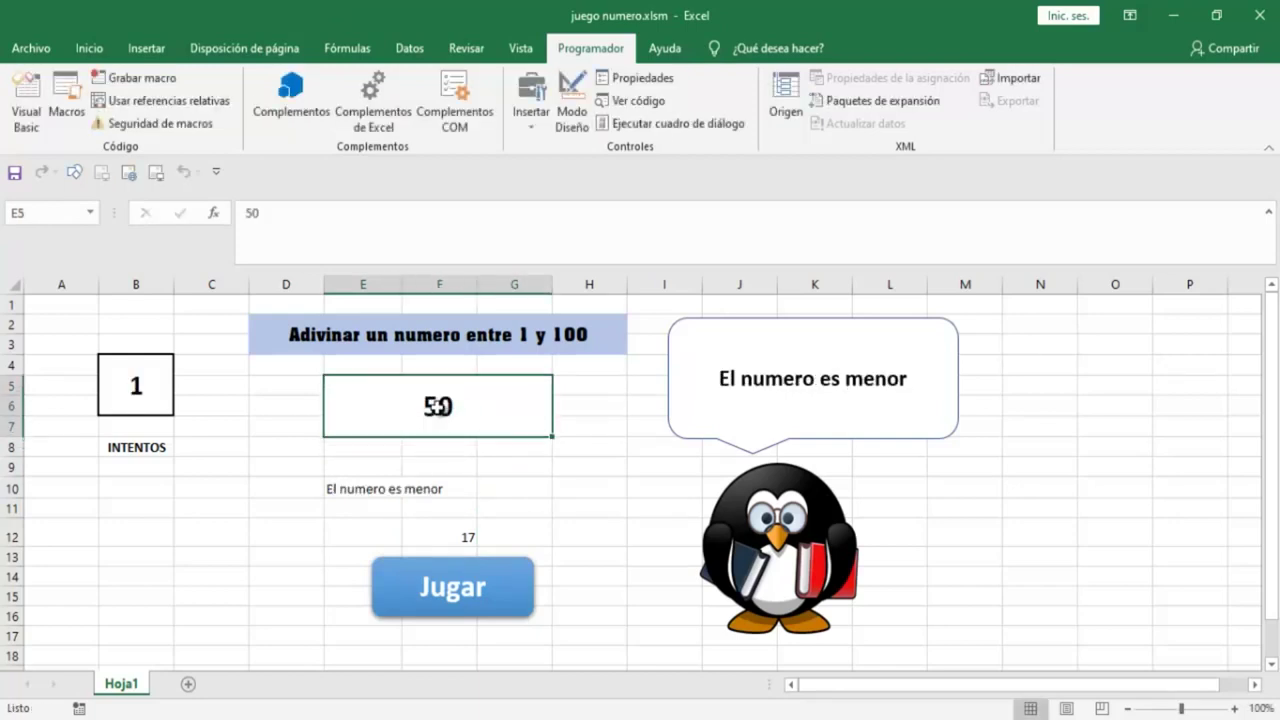
pyautogui.write('30')
pyautogui.press('Return')
pyautogui.click(437, 406)
pyautogui.write('40')
pyautogui.press('Return')
# - Guess 60, 65 and 70, then dismiss the loss message revealing 17
pyautogui.click(437, 406)
pyautogui.write('60')
pyautogui.press('Return')
pyautogui.click(437, 406)
pyautogui.write('65')
pyautogui.press('Return')
pyautogui.click(437, 406)
pyautogui.write('70')
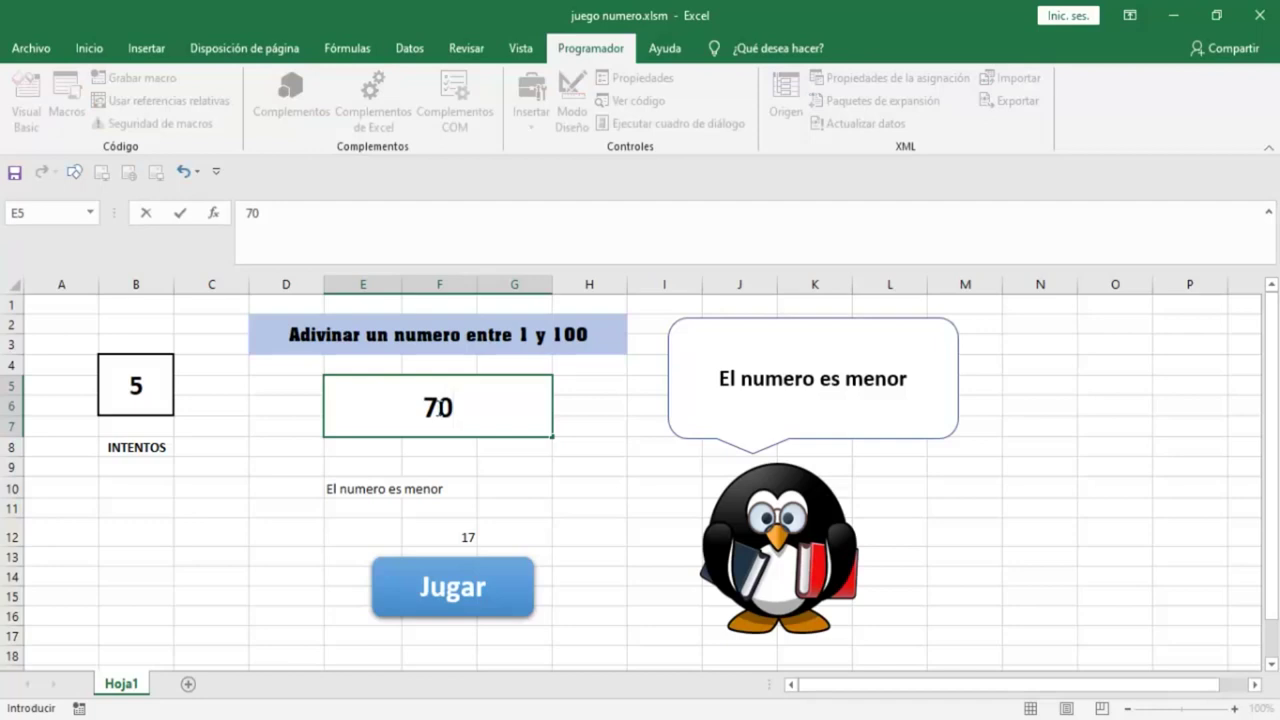
pyautogui.press('Return')
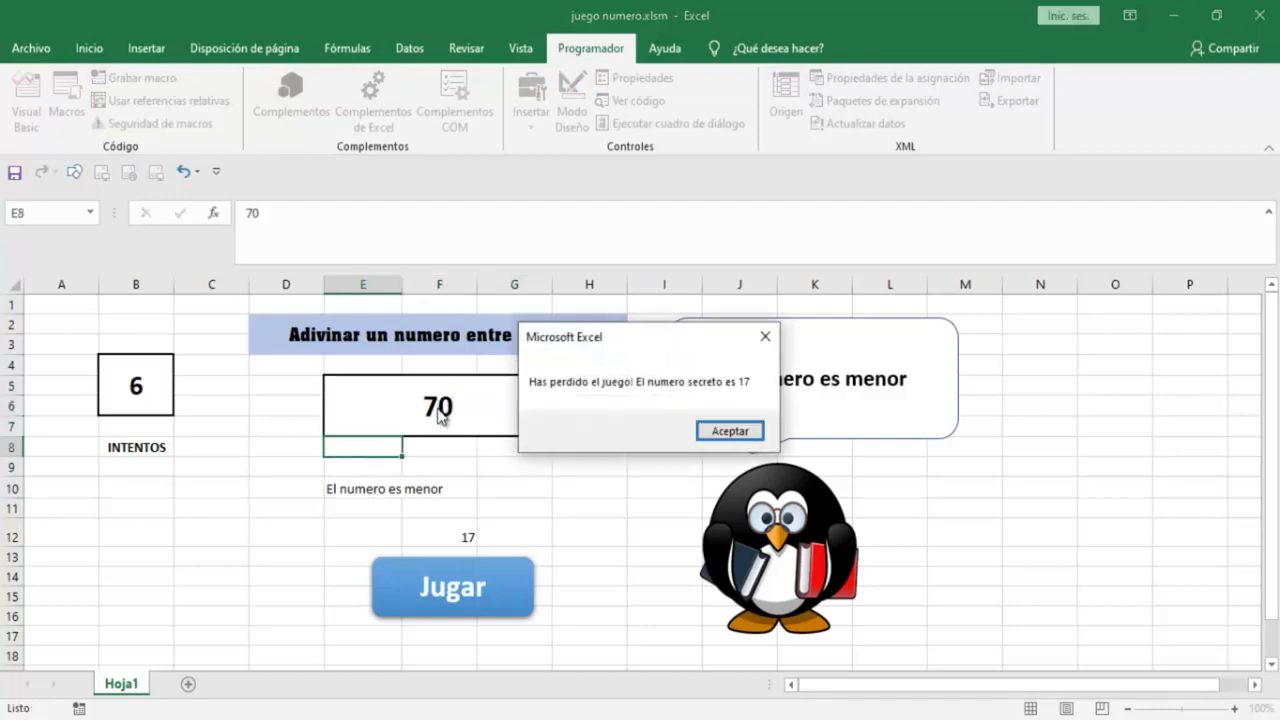
pyautogui.click(739, 431)
# - Start a new round and win by entering 92 in E5, then inspect the INTENTOS counter
pyautogui.click(434, 407)
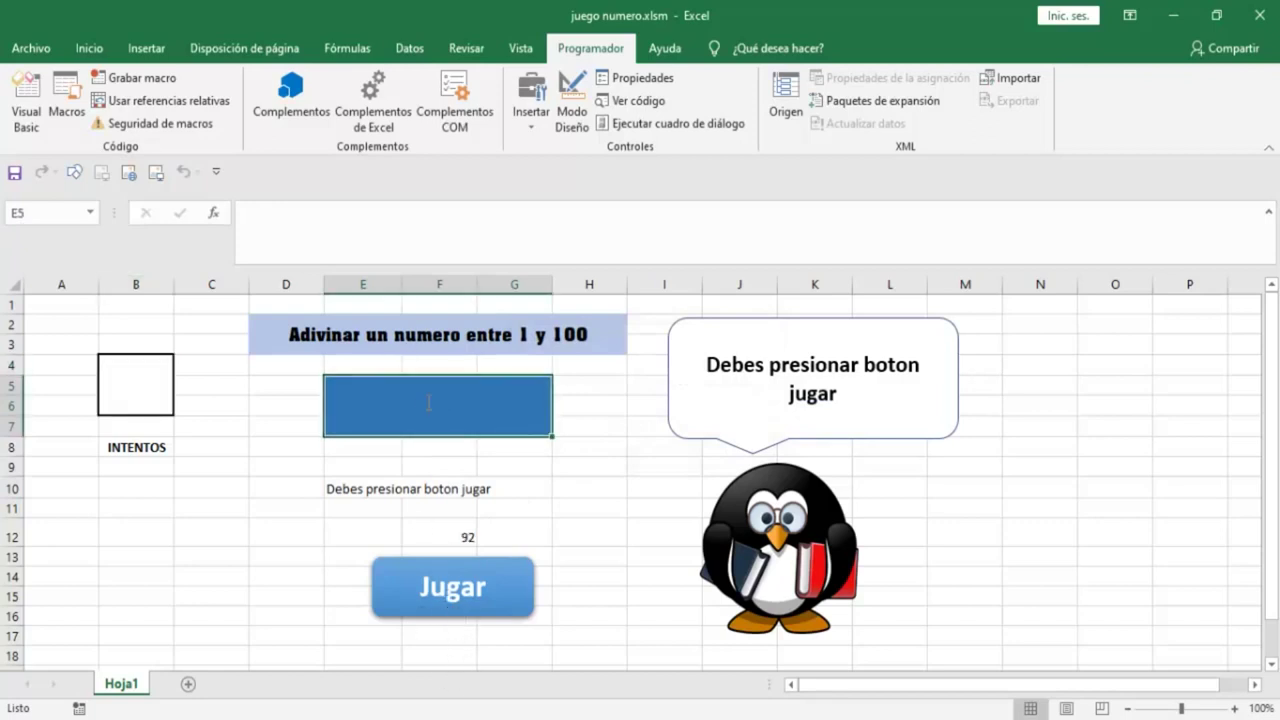
pyautogui.write('92')
pyautogui.press('Return')
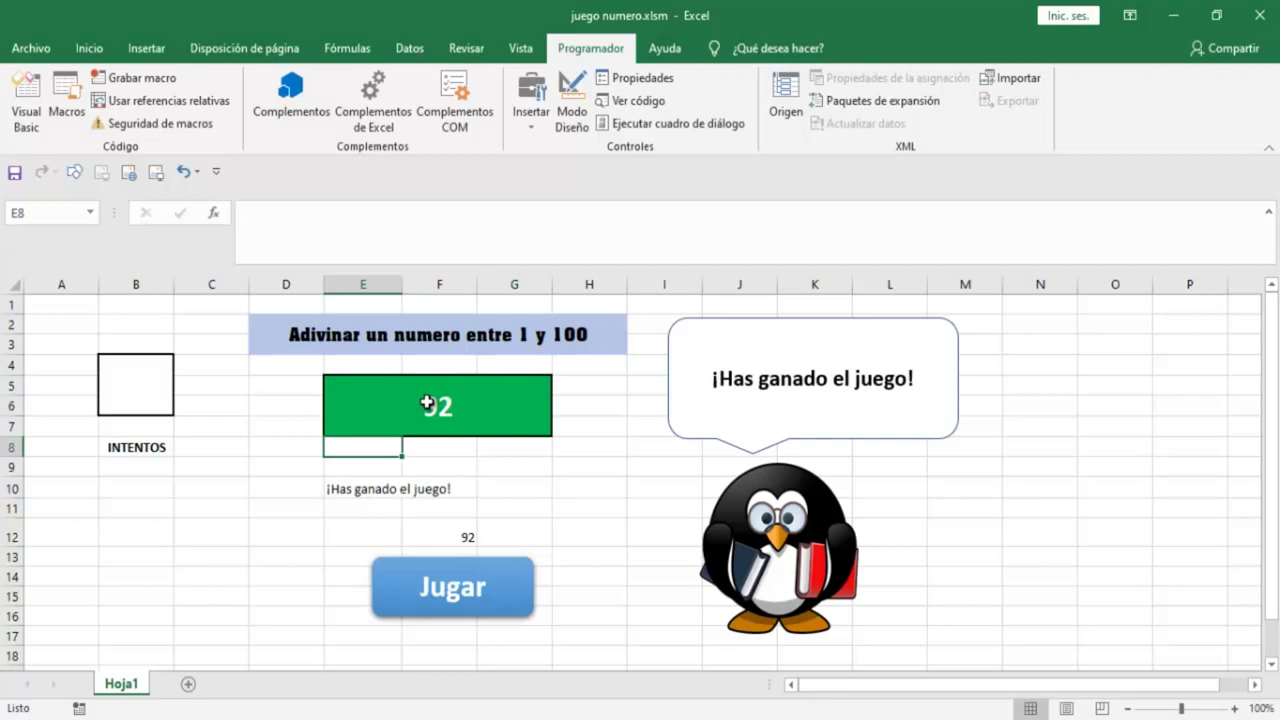
pyautogui.click(290, 425)
pyautogui.click(154, 379)
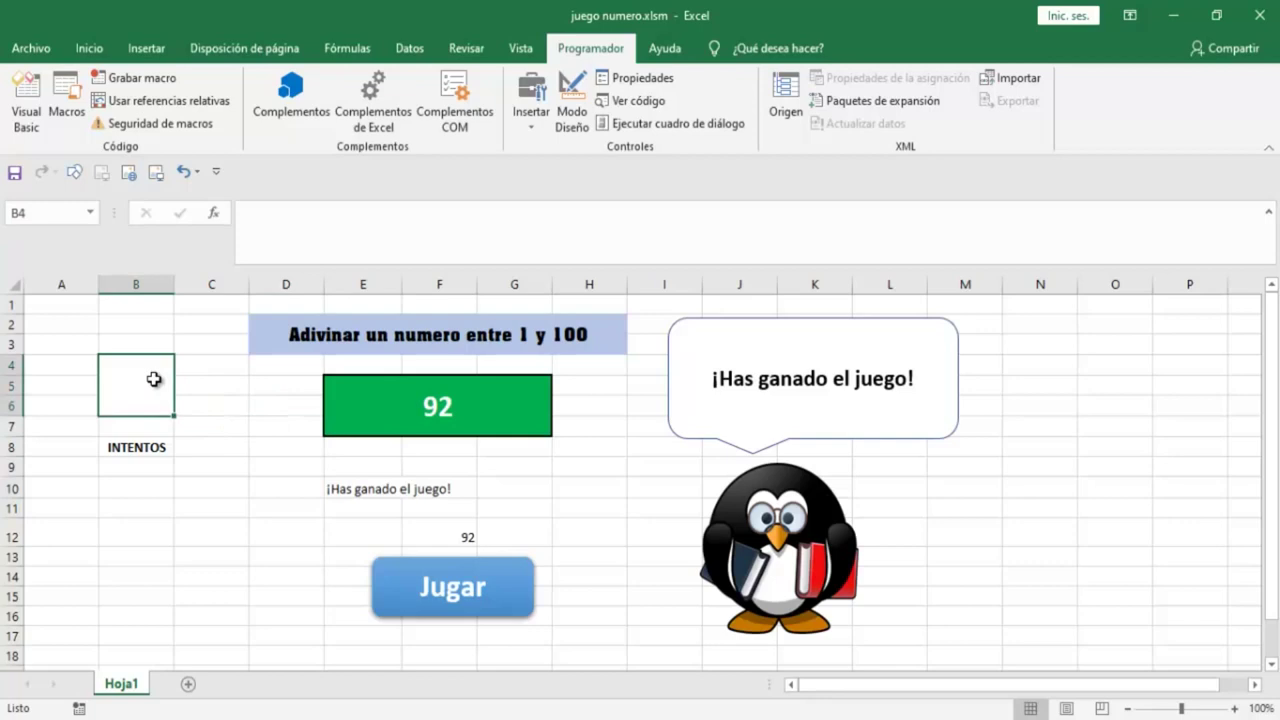
pyautogui.click(1041, 349)
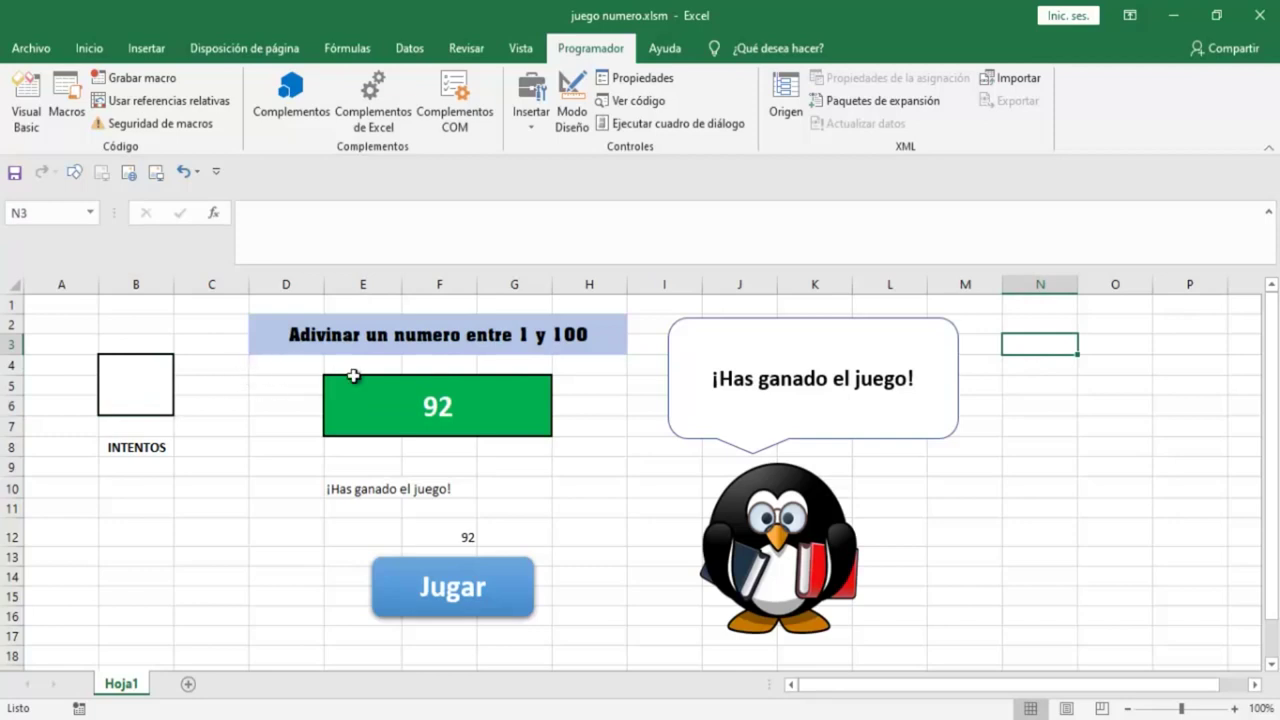
pyautogui.click(1022, 364)
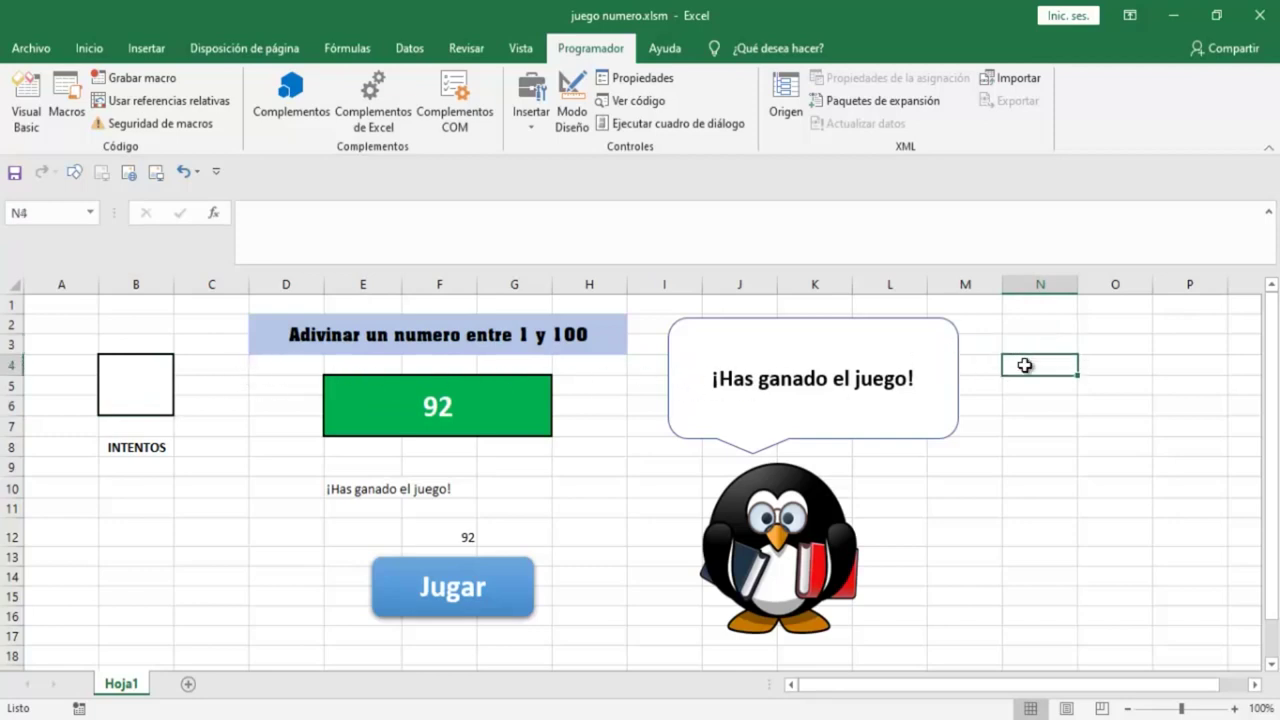
pyautogui.moveTo(1025, 365); pyautogui.dragTo(1030, 403)
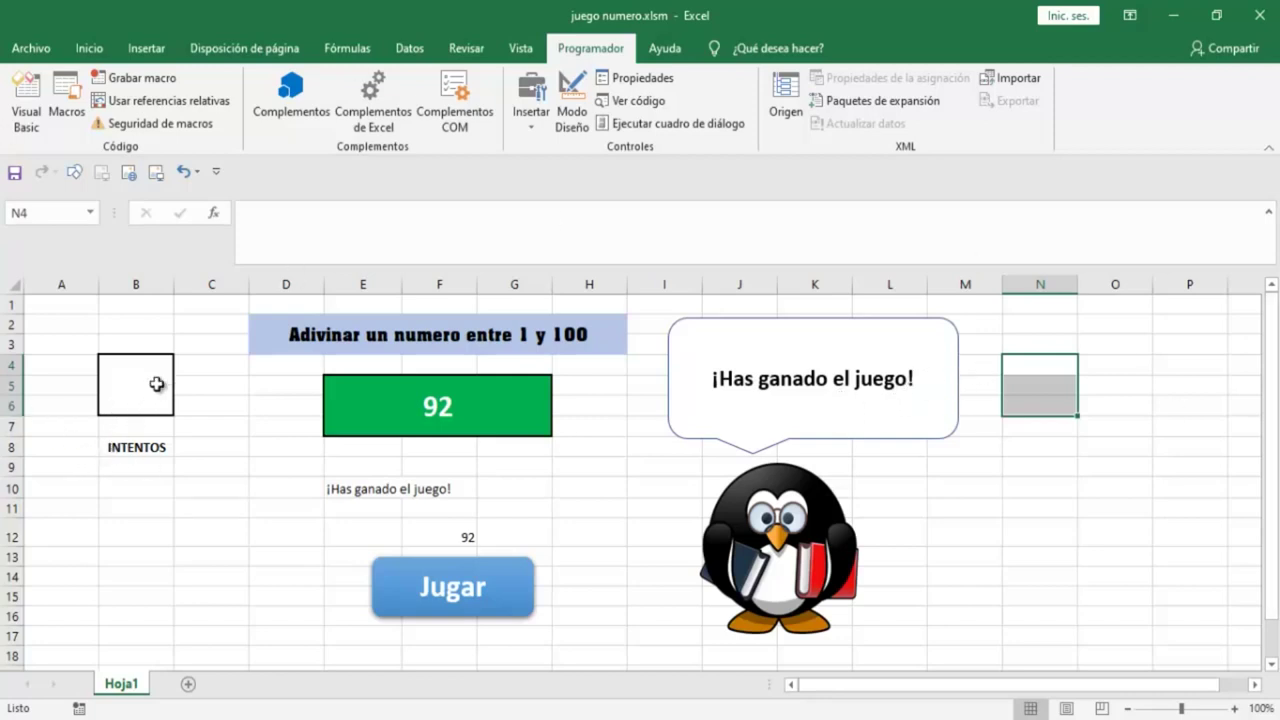
pyautogui.click(1045, 446)
pyautogui.moveTo(1035, 365); pyautogui.dragTo(1035, 400)
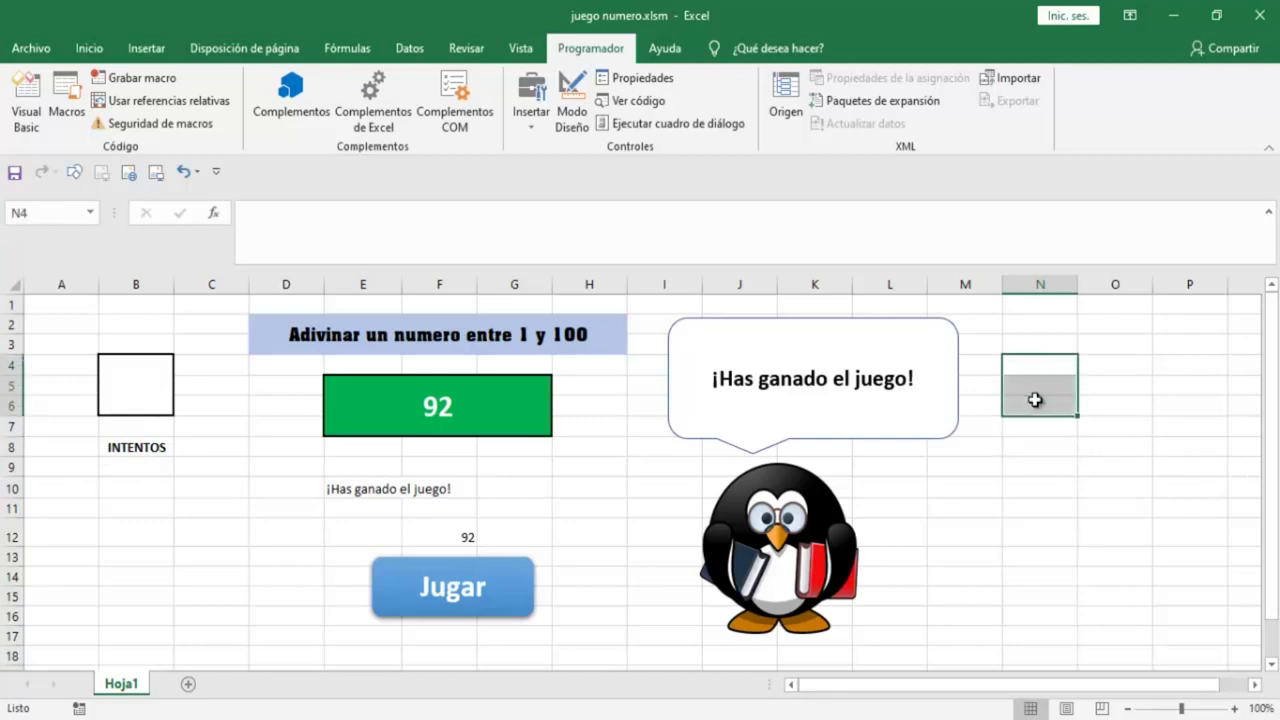